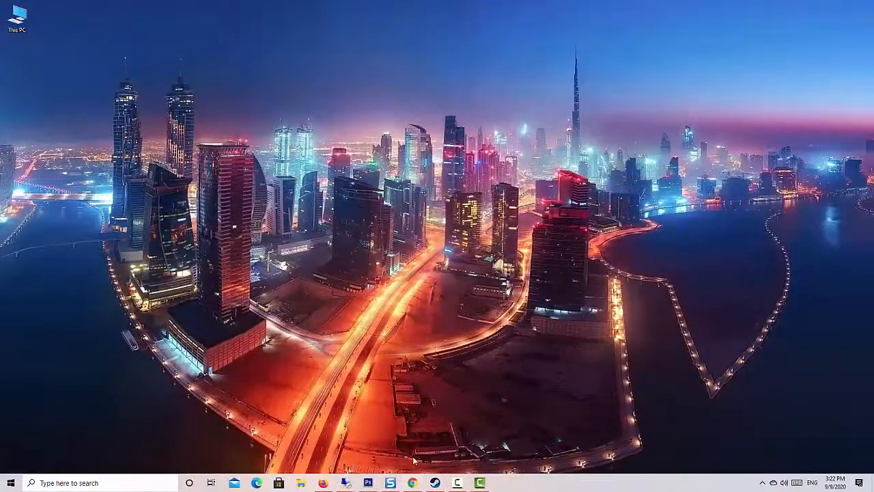
Switch to Chrome, download the Rainmeter 4.3.1 Final Release from rainmeter.net and keep the flagged installer file.
click(414, 483)
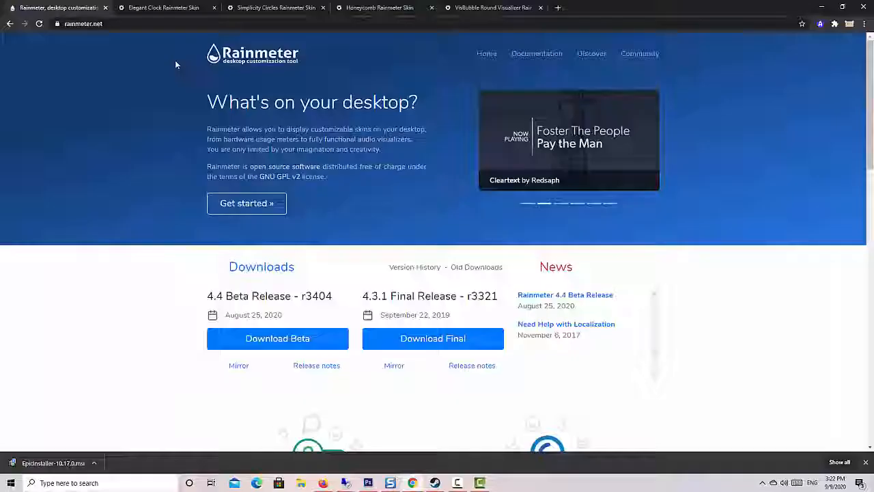
click(478, 345)
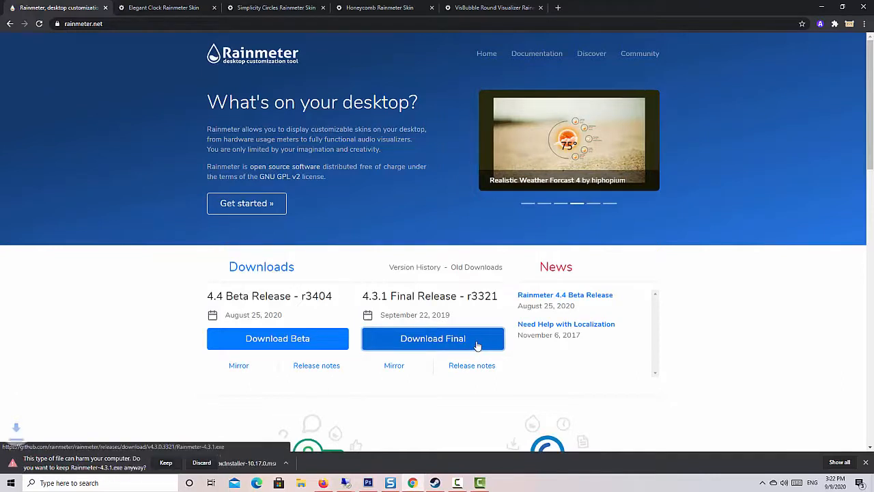
click(172, 465)
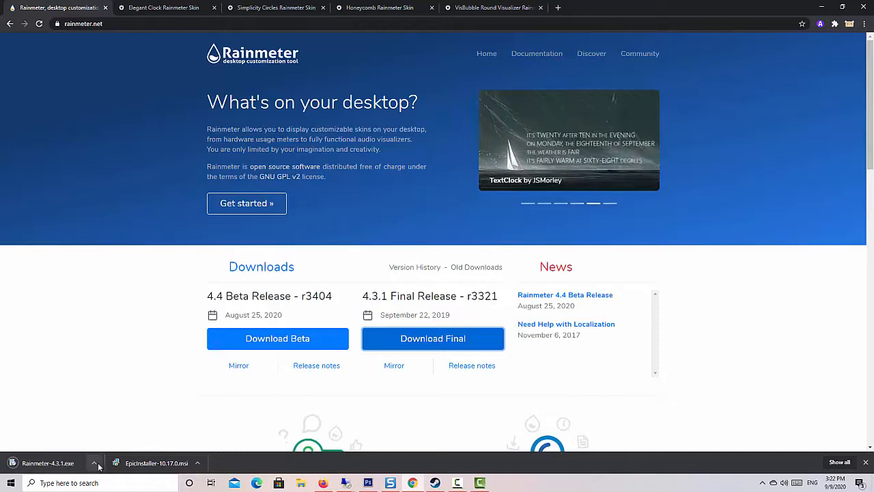
Run the downloaded Rainmeter-4.3.1.exe, allow it past the security warning and accept English as the installer language.
click(94, 464)
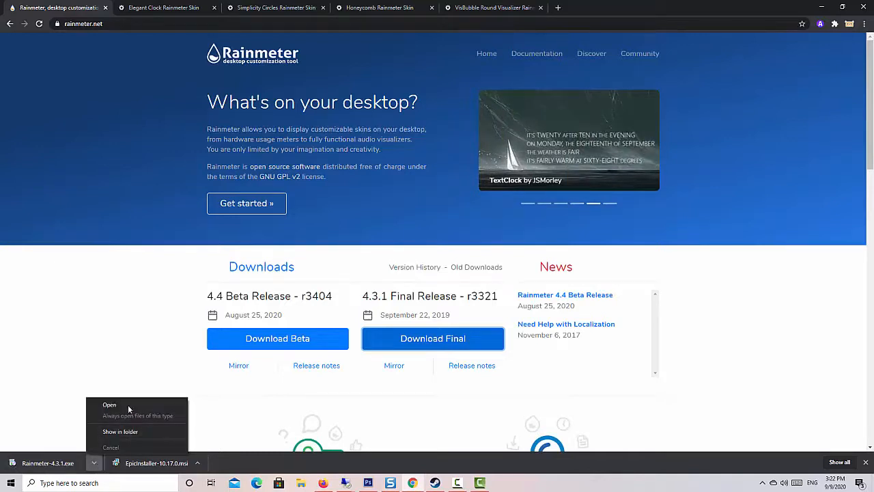
click(119, 407)
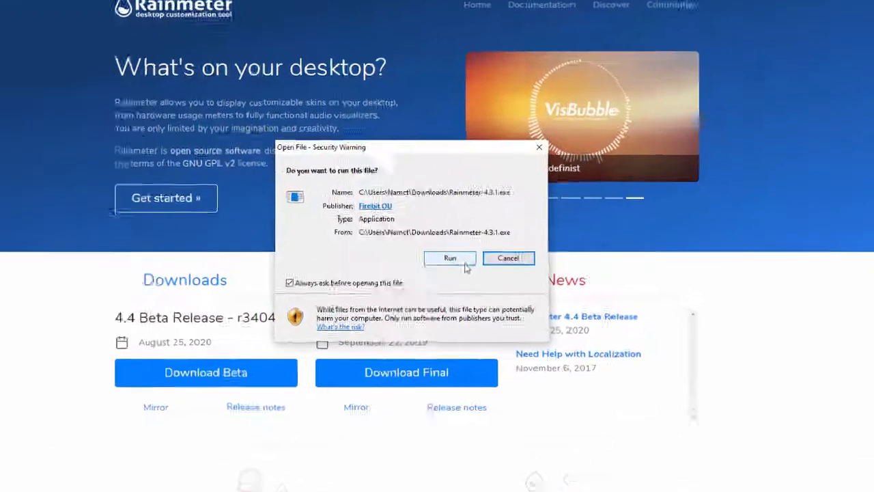
click(478, 252)
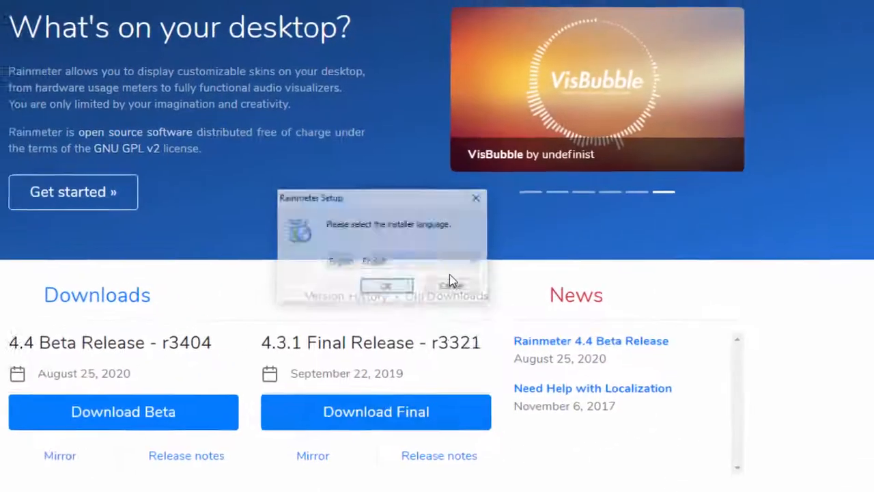
click(383, 288)
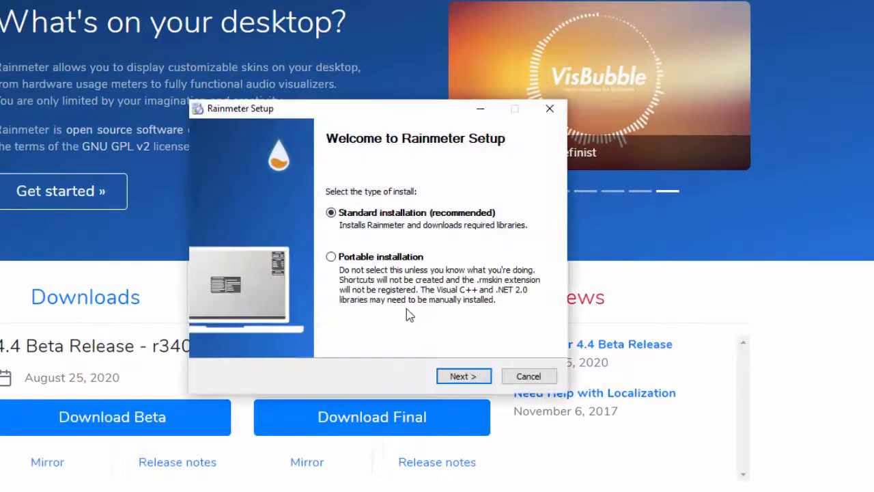
Complete the standard Rainmeter installation in C:\Program Files\Rainmeter with the default options and run Rainmeter on finishing.
click(464, 377)
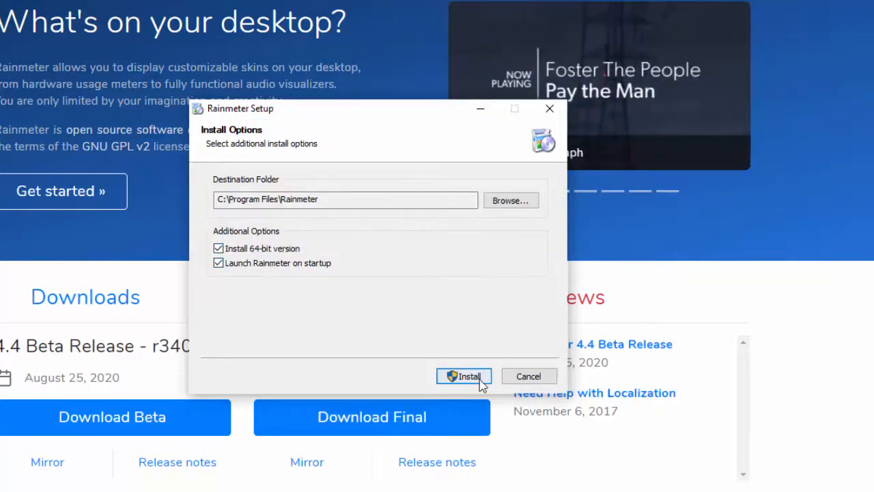
click(481, 380)
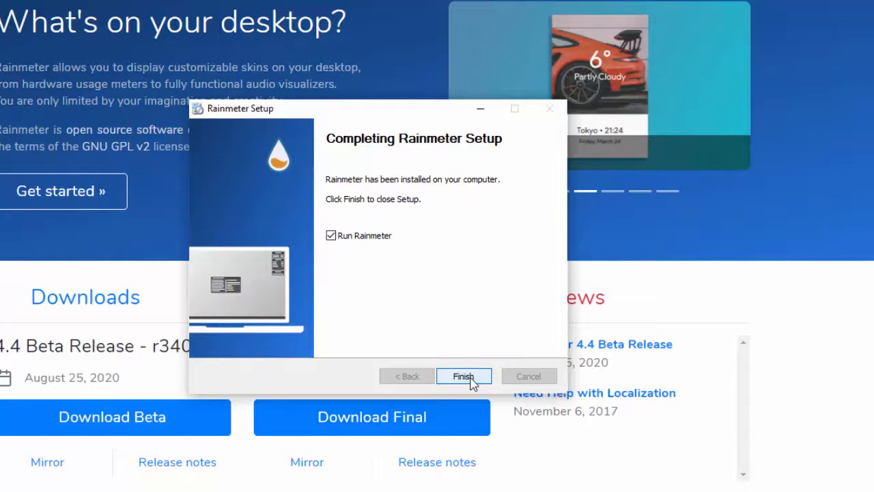
click(468, 377)
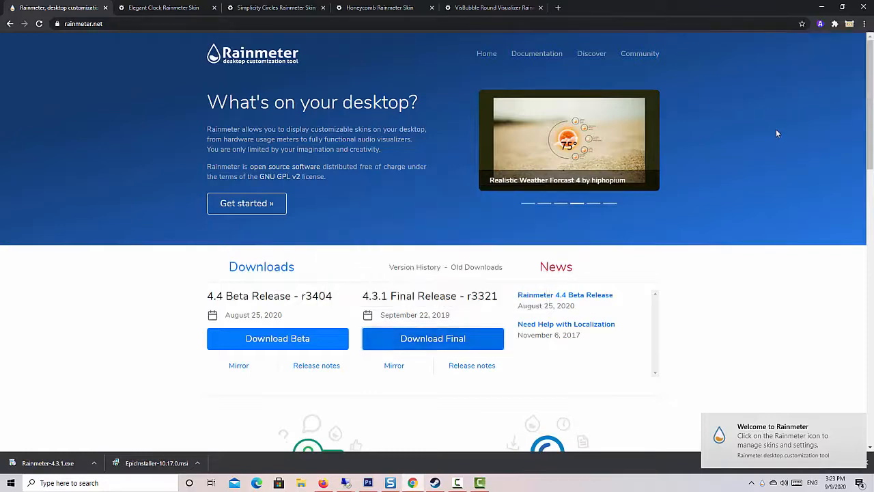
Minimize the browser, view the management settings of the illustro Welcome skin on the desktop and close them again.
click(820, 5)
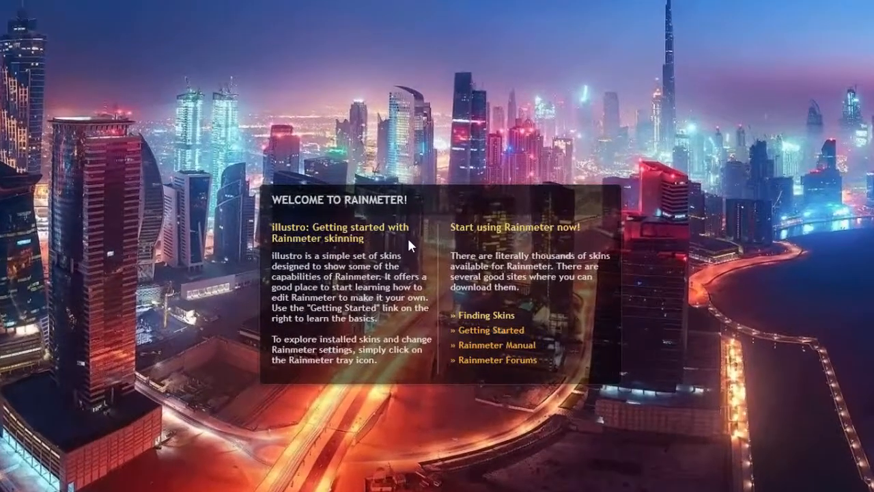
right_click(409, 245)
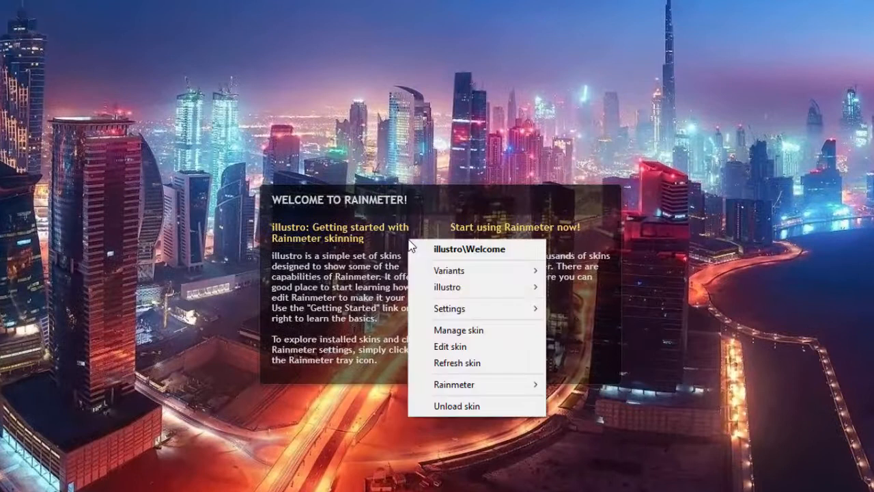
click(484, 331)
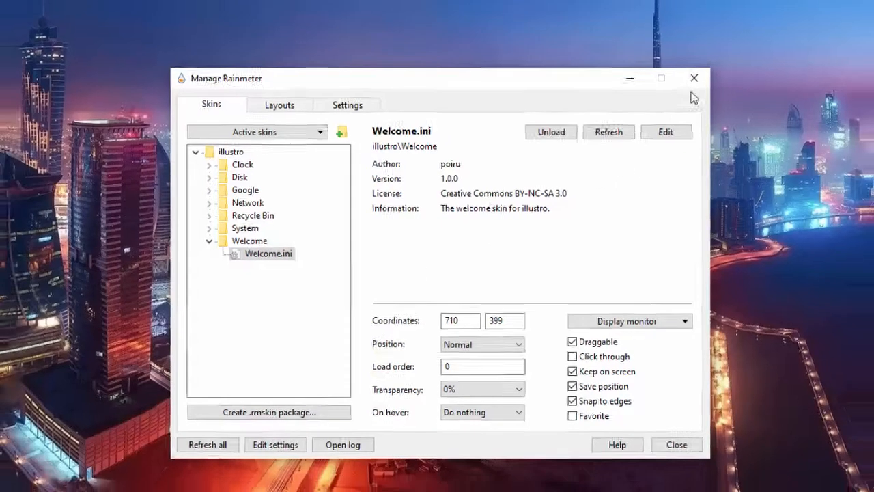
click(709, 72)
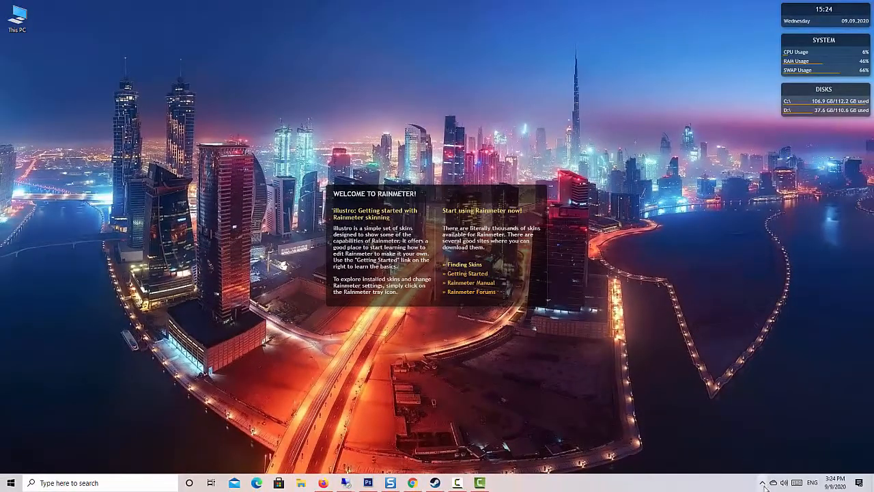
Open the Manage Rainmeter window from the hidden notification icons to view the installed skins.
click(763, 484)
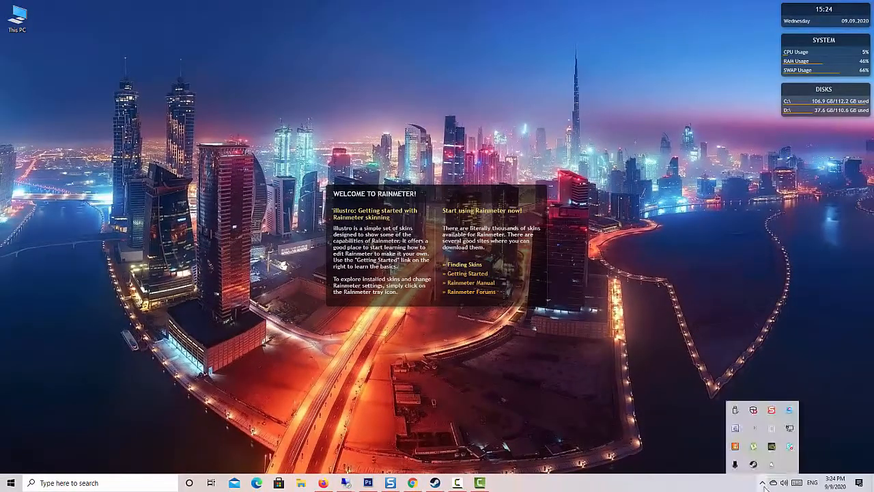
click(772, 467)
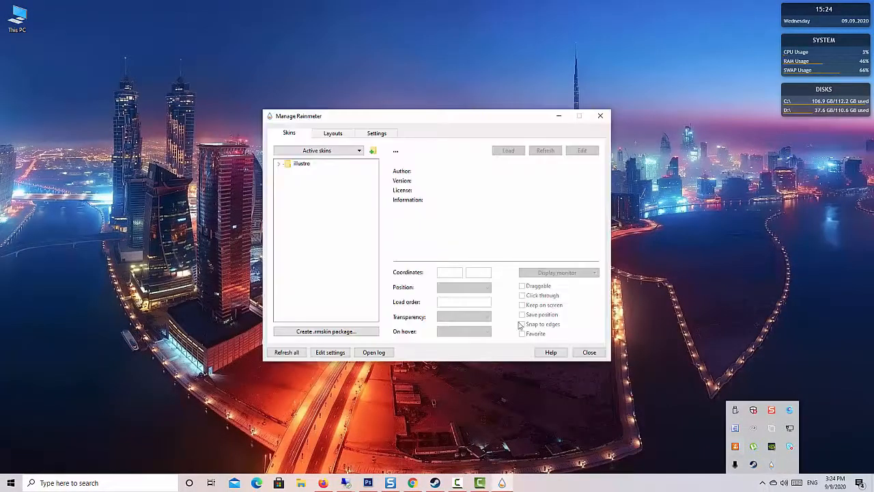
click(342, 208)
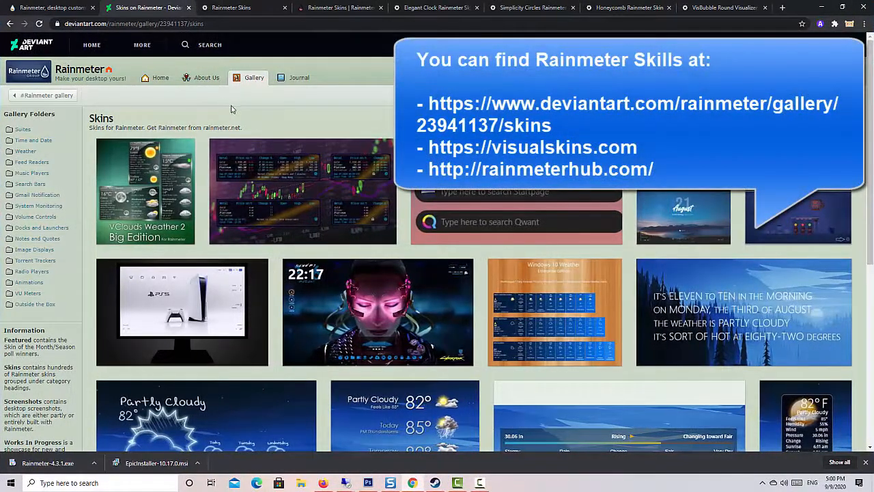
Browse the Rainmeter skins in the DeviantArt gallery and on visualskins.com, including the recent skins, themes and visualizers.
scroll(388, 110, down, 5)
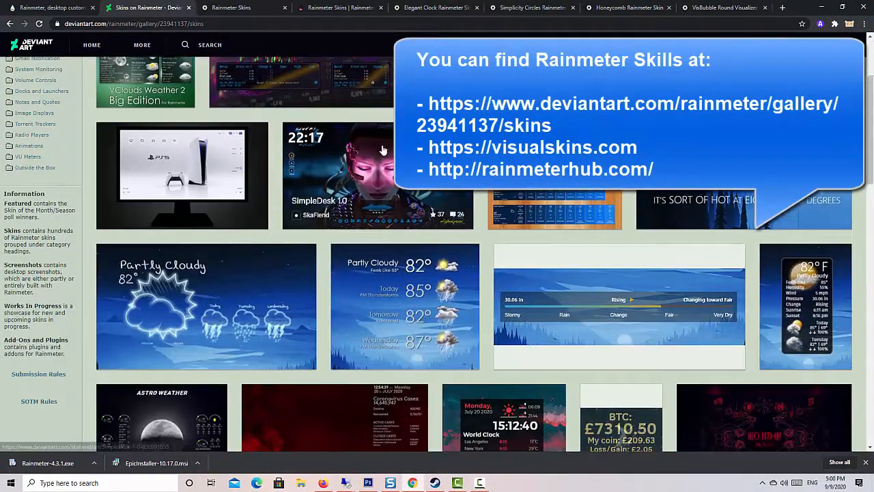
scroll(382, 162, up, 5)
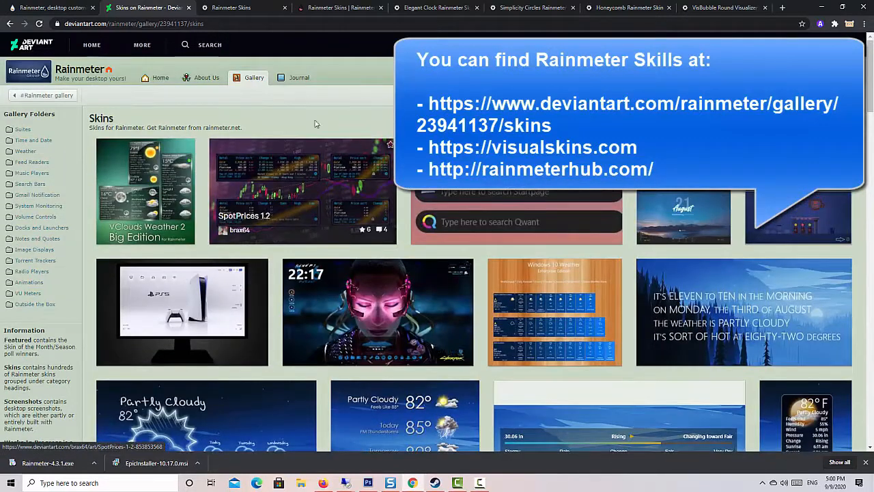
click(231, 7)
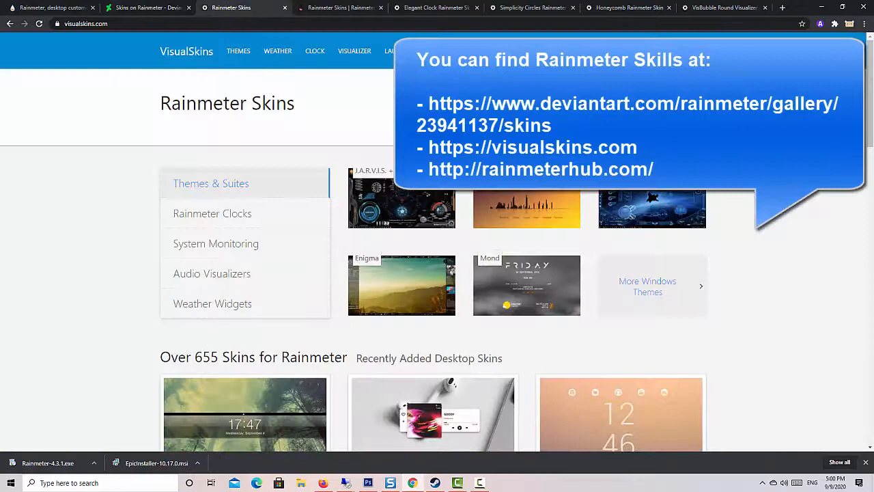
scroll(450, 150, down, 4)
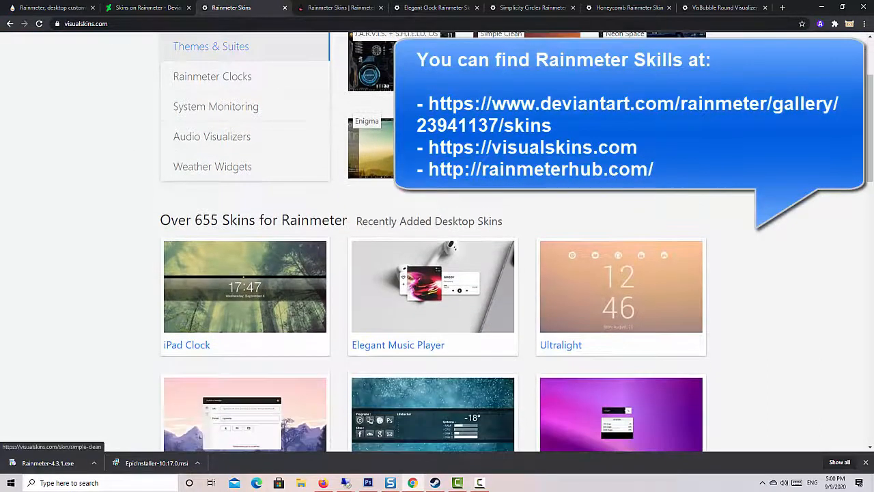
scroll(430, 205, down, 2)
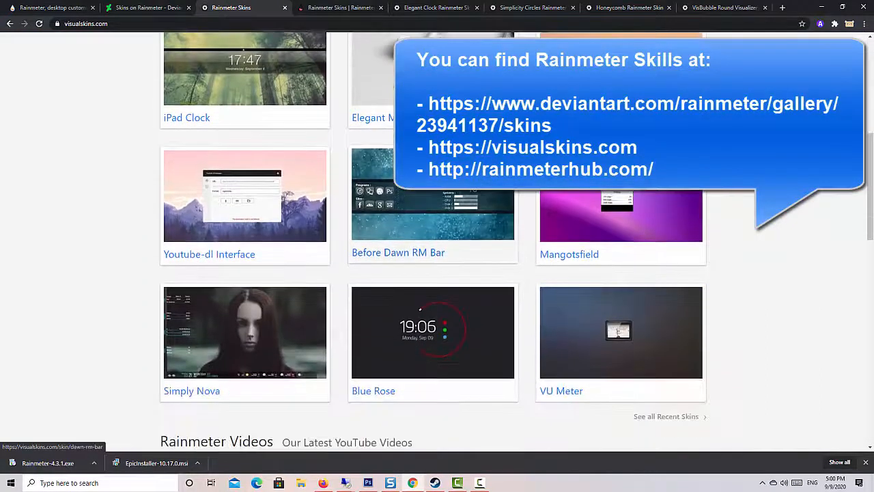
scroll(438, 239, down, 2)
scroll(437, 274, down, 2)
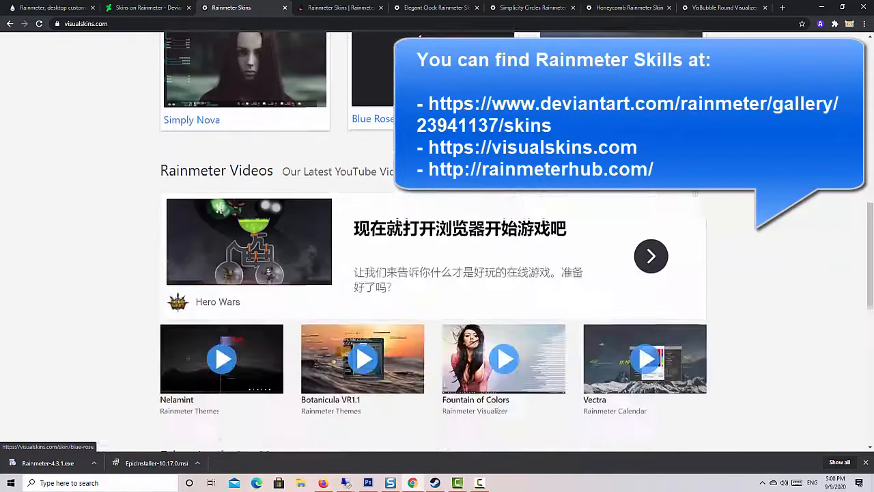
scroll(437, 273, down, 3)
scroll(478, 164, down, 2)
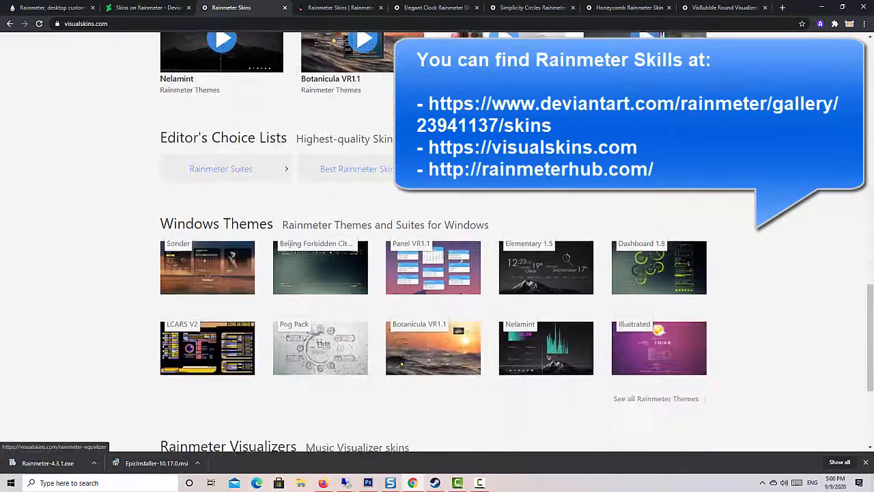
scroll(498, 163, down, 3)
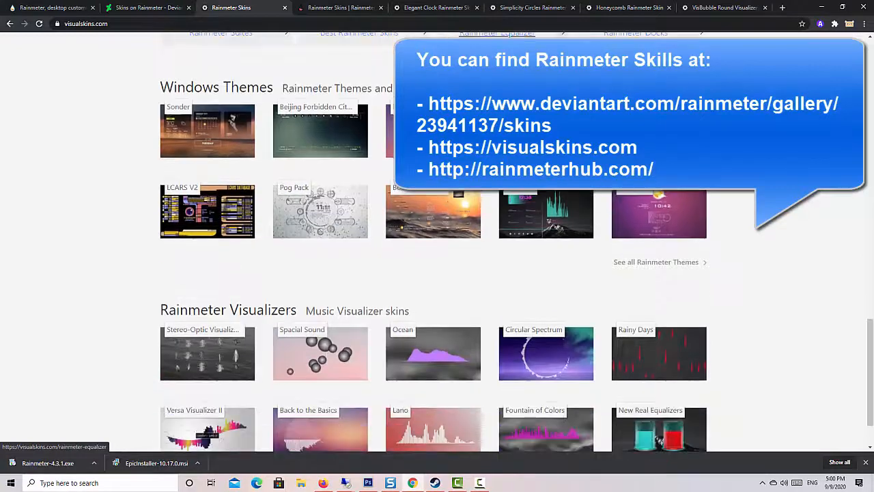
Browse the Rainmeter skins offered on rainmeterhub.com.
key(ctrl+Tab)
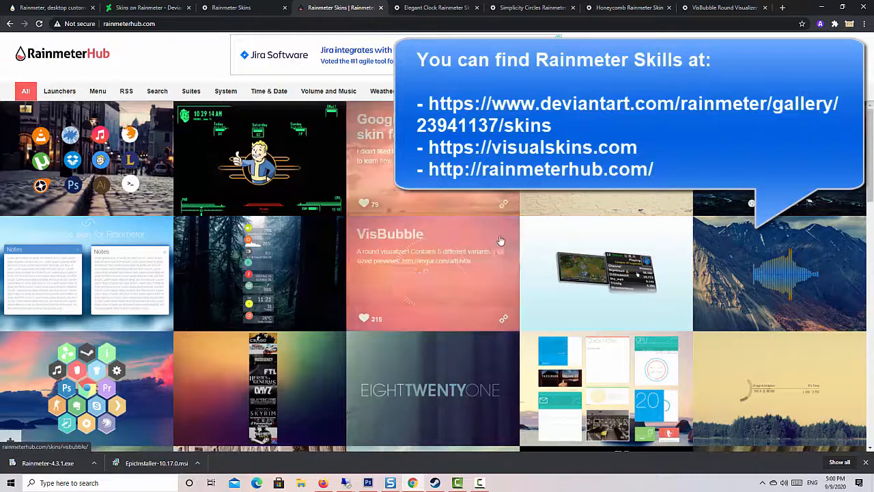
scroll(614, 267, down, 1)
scroll(614, 266, down, 5)
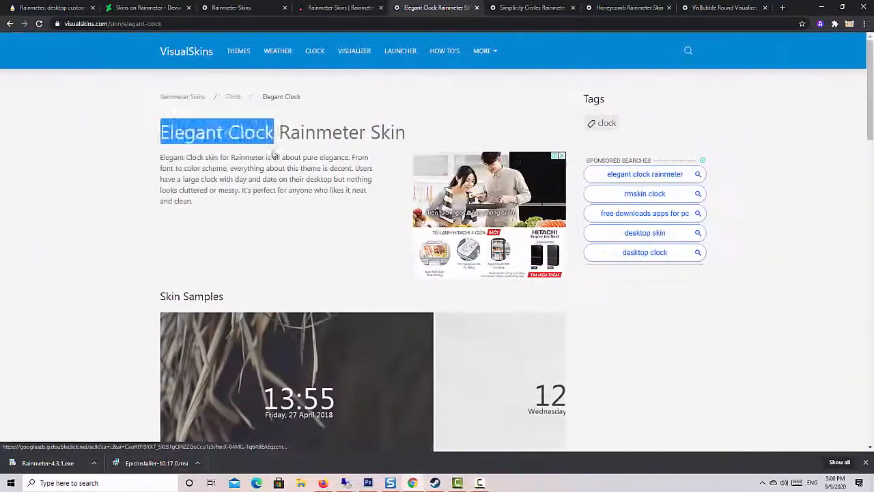
Download elegant-clock.rmskin from the Elegant Clock skin page on VisualSkins.
click(161, 138)
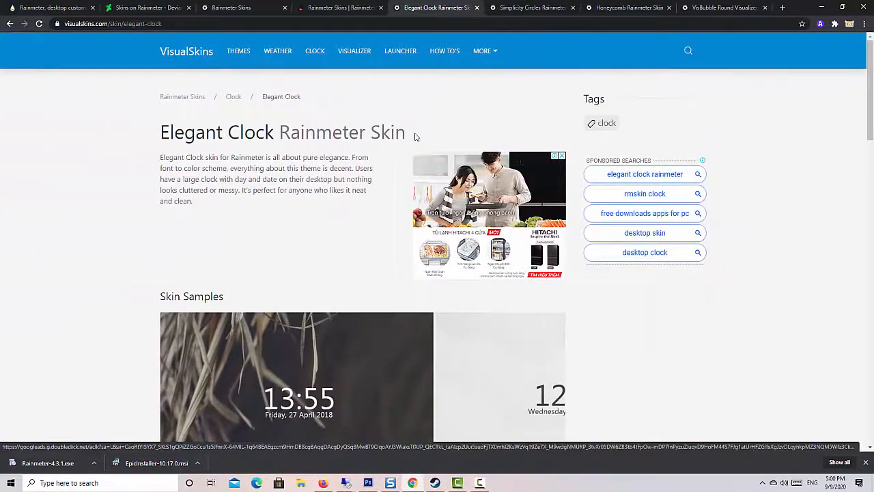
scroll(315, 213, down, 5)
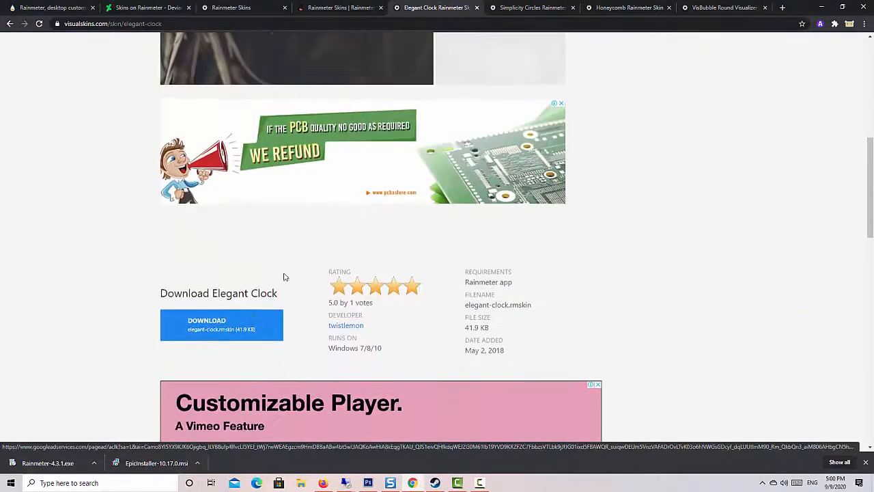
click(252, 331)
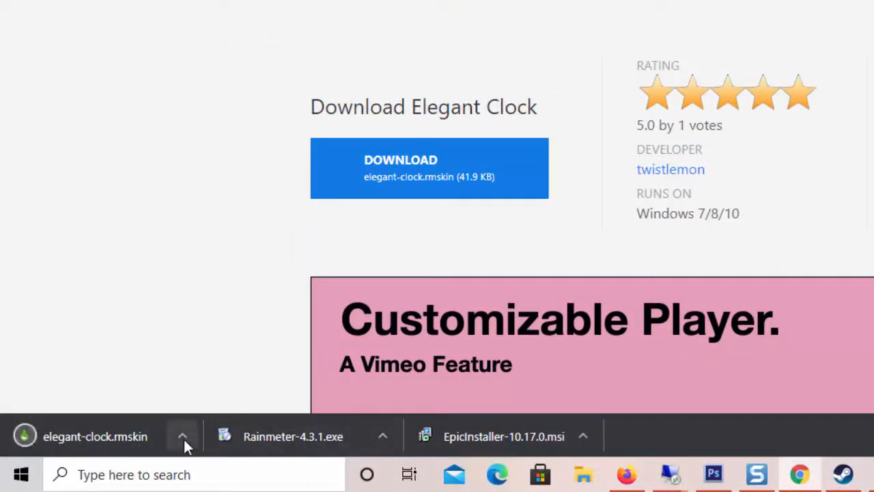
Open the downloaded elegant-clock.rmskin and install the Elegant Clock skin with its included skins loaded.
click(183, 438)
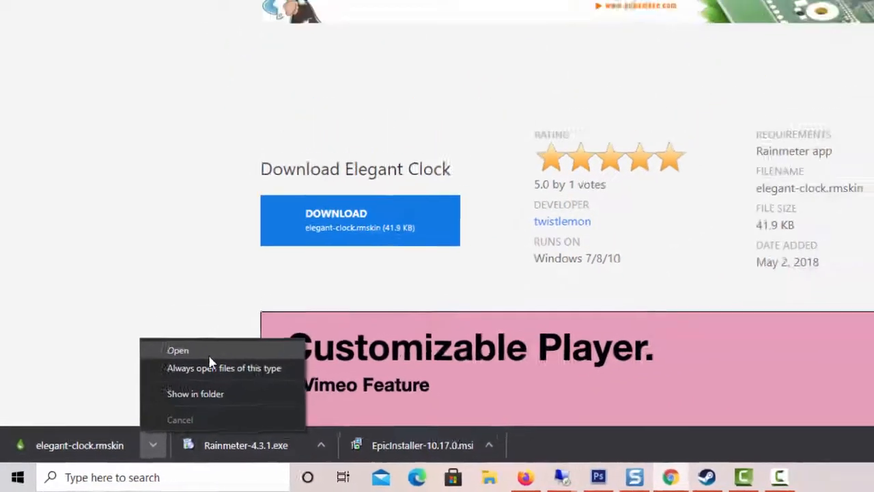
click(212, 323)
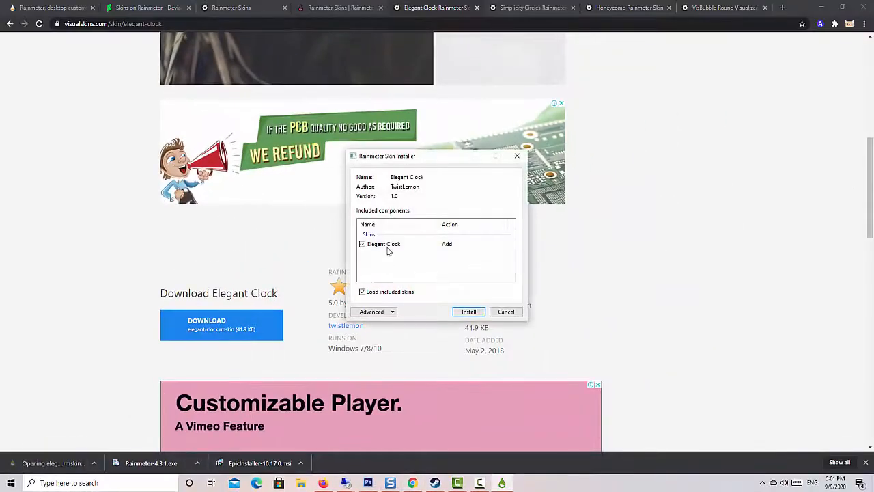
click(468, 312)
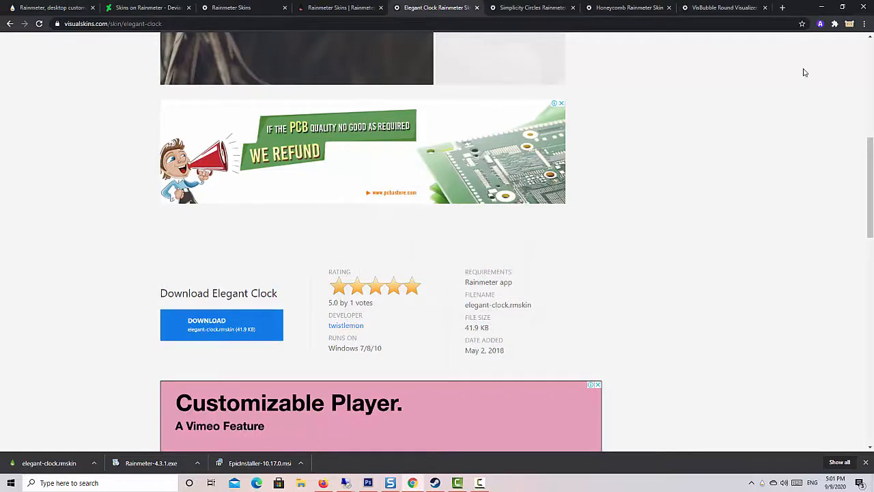
Minimize the browser and open the Manage Rainmeter window from the desktop.
click(822, 7)
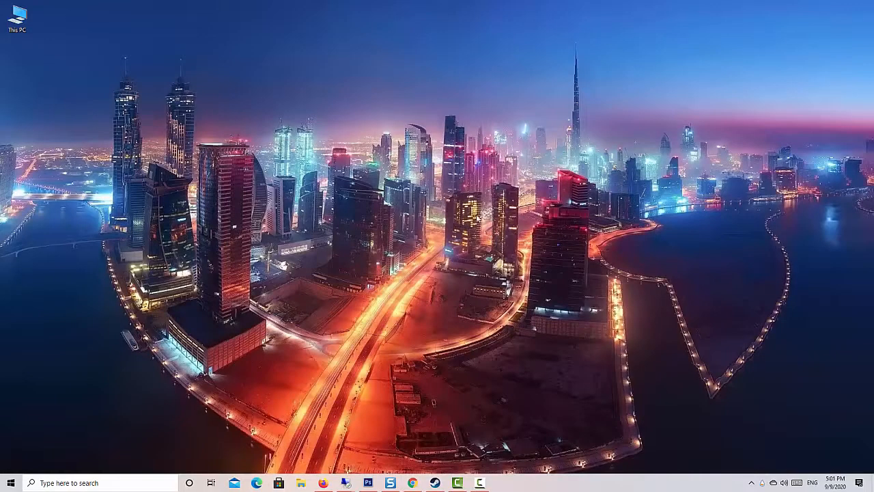
click(761, 486)
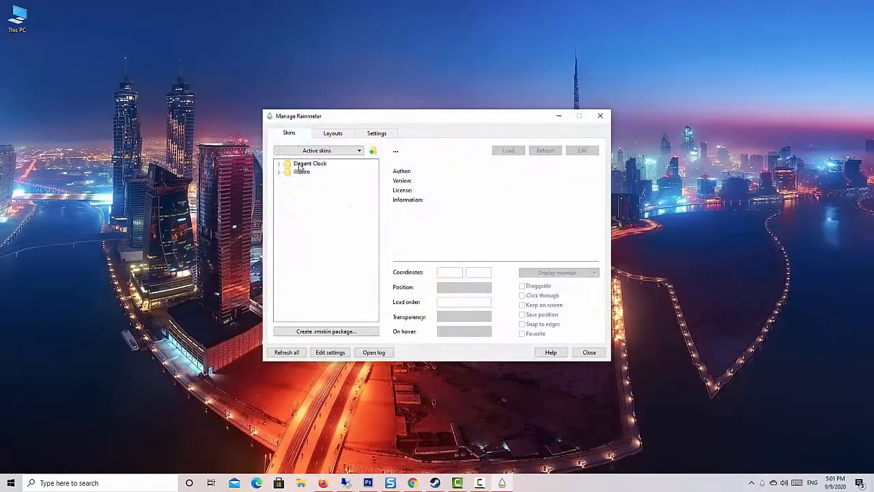
Load the Elegant Clock variants DarkClock.ini and LightClock.ini in turn and move the light clock to the desktop's upper-right area.
click(279, 164)
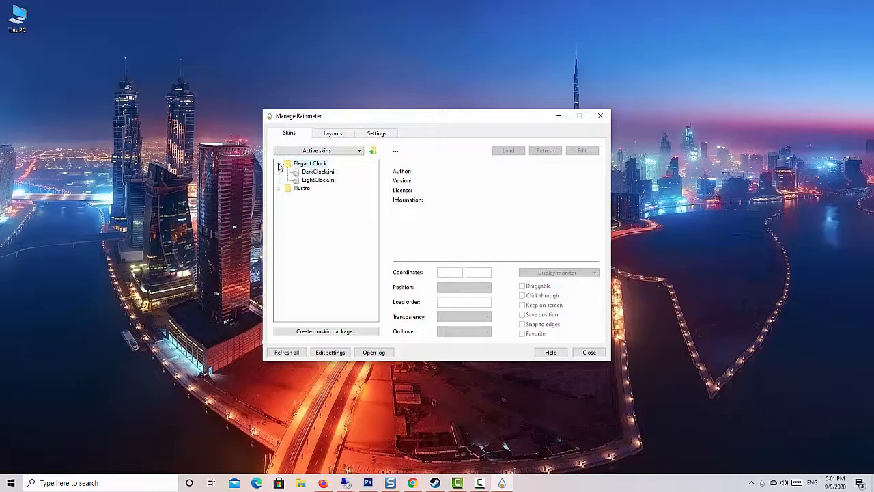
double_click(318, 172)
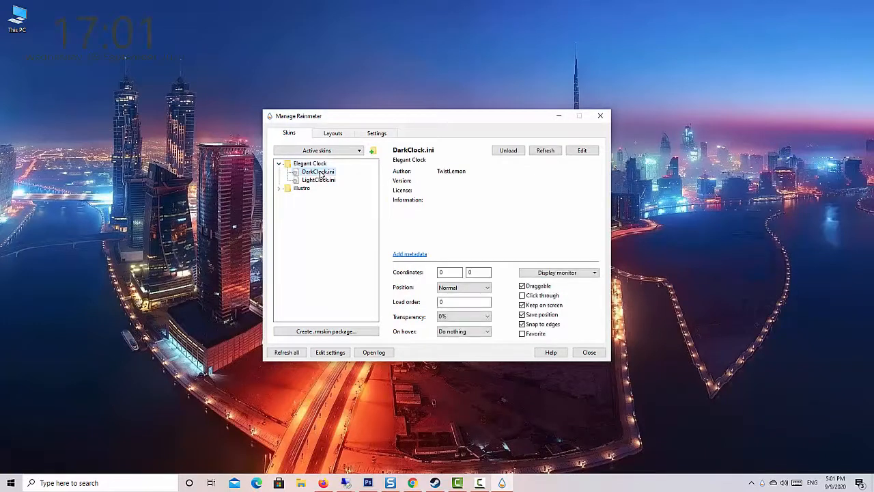
double_click(320, 180)
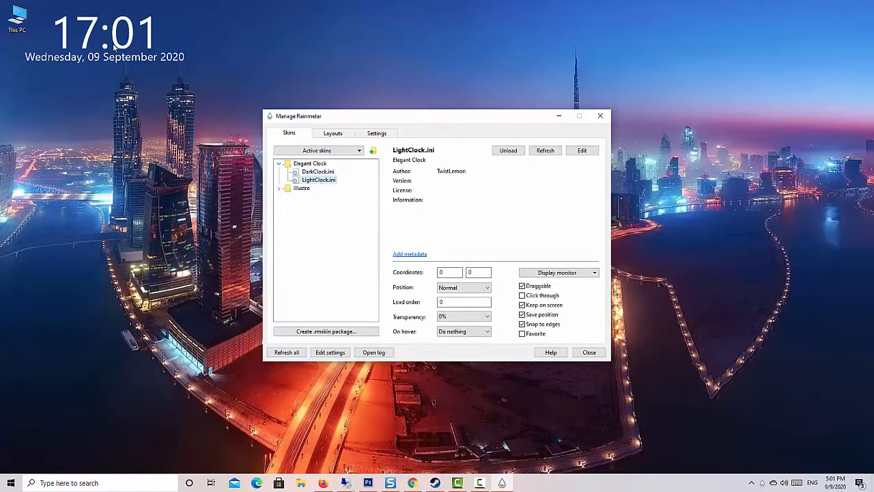
drag(114, 47, 753, 42)
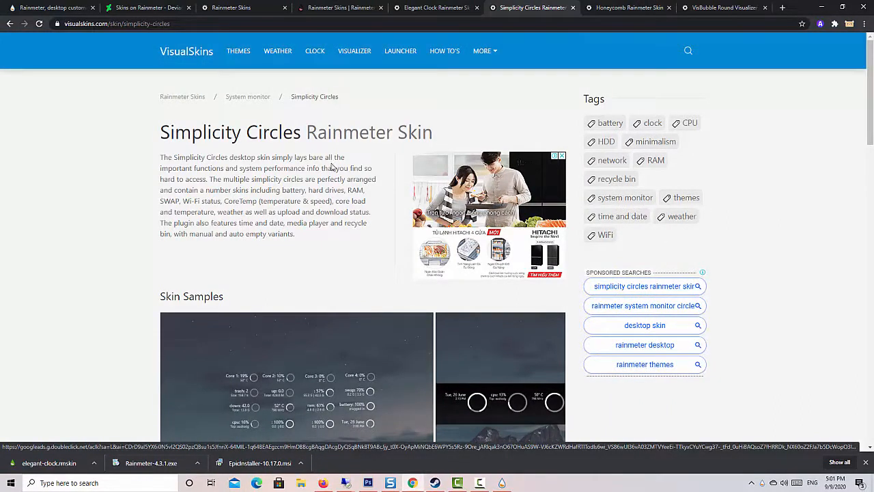
Download simplicity-circles.rmskin from its VisualSkins page and install the Simplicity Circles skin with its included layout applied.
scroll(332, 167, down, 6)
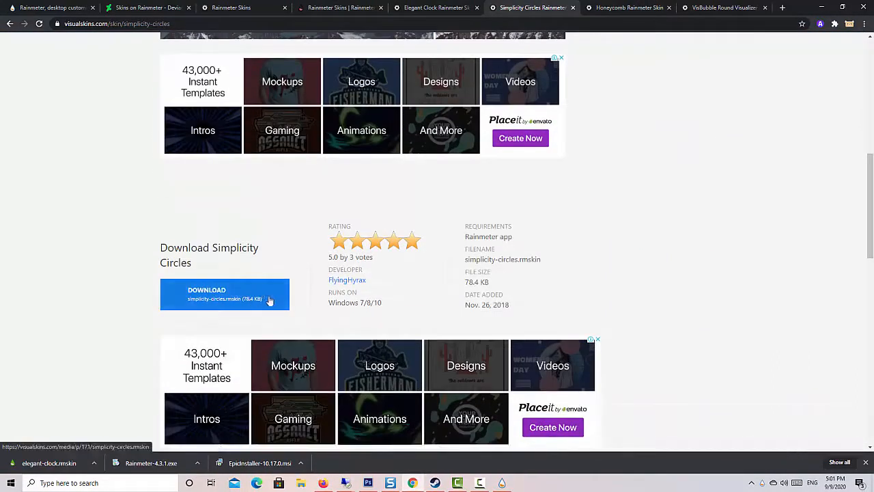
click(266, 302)
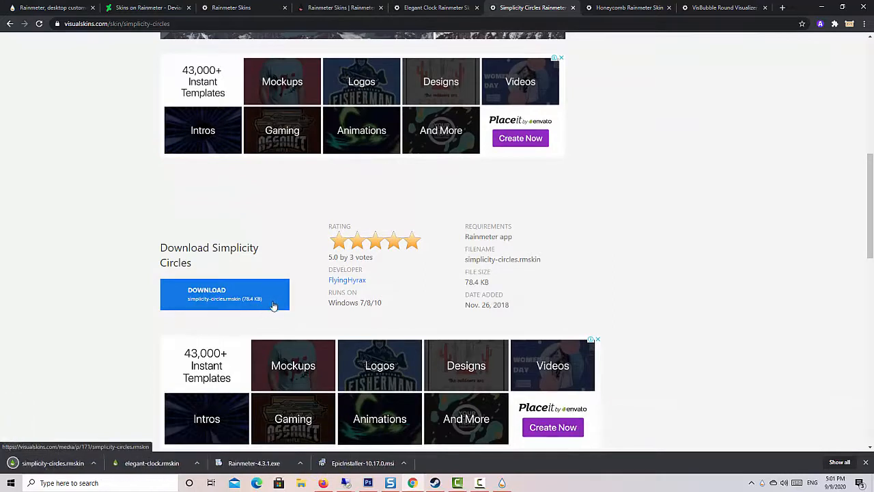
click(94, 463)
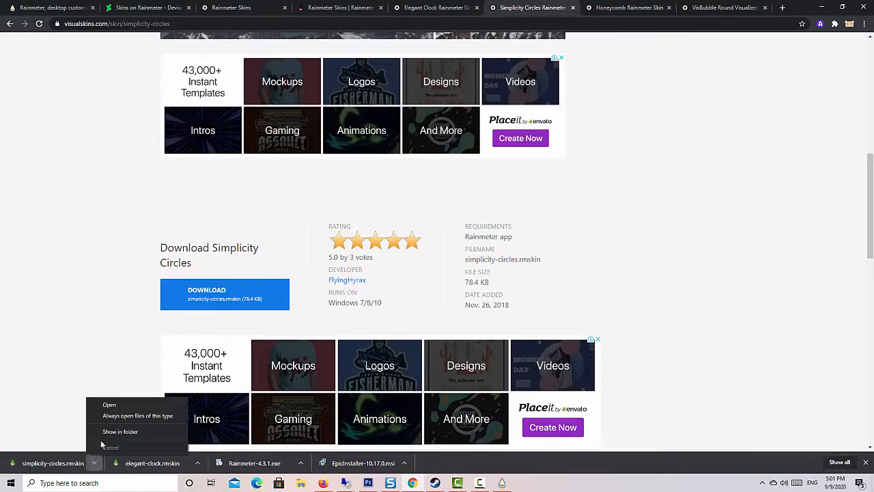
click(112, 406)
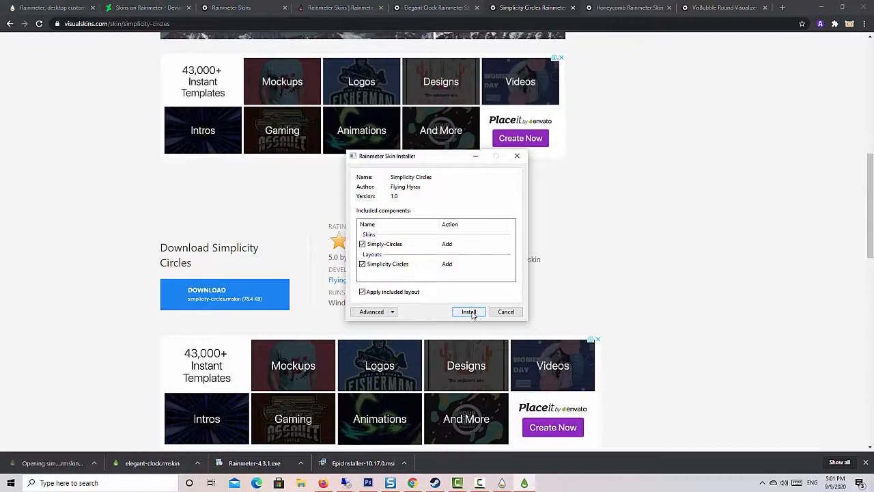
click(469, 313)
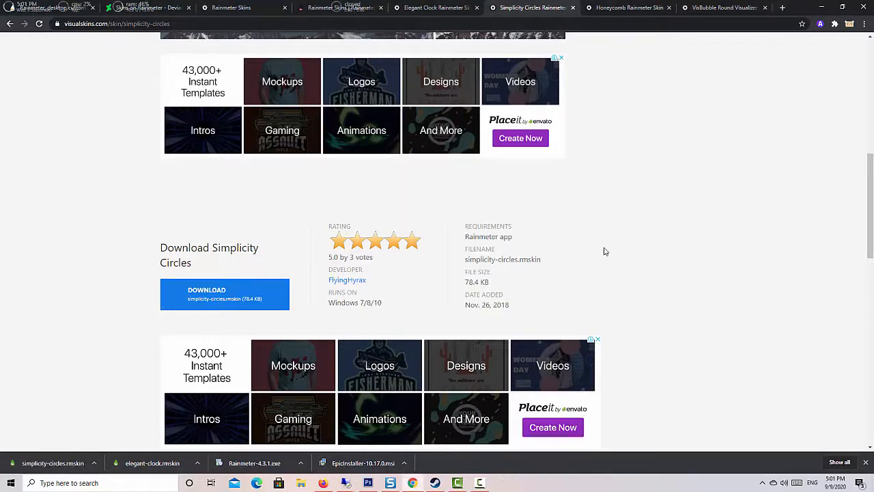
Minimize the browser, open Manage Rainmeter from the Simplicity Circles settings skin, and close that settings skin.
click(822, 7)
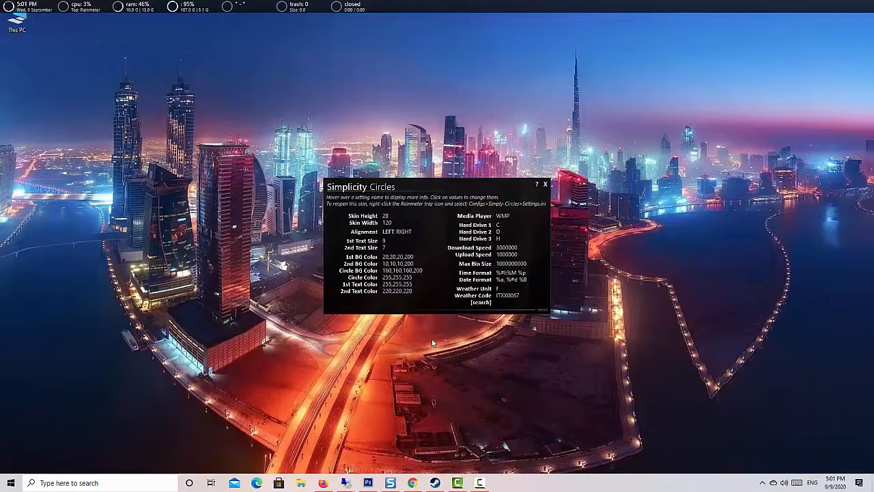
right_click(427, 222)
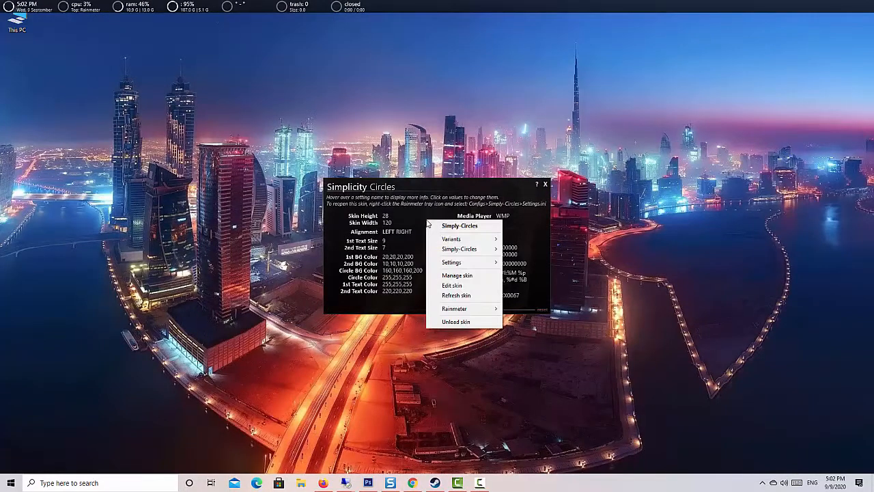
click(475, 275)
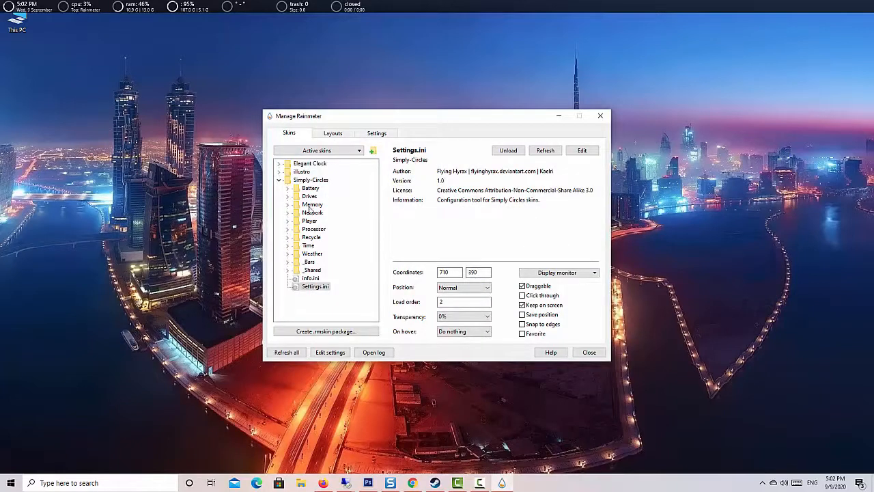
drag(398, 122, 212, 114)
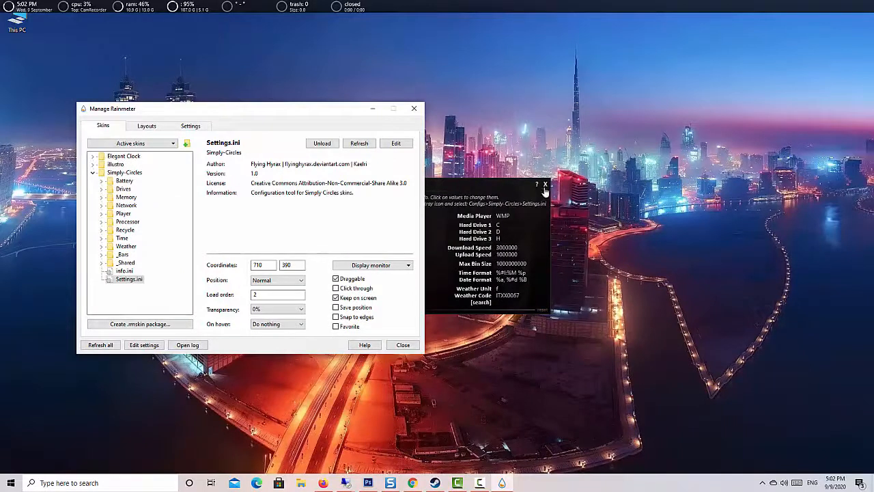
click(545, 185)
Compare the Elegant Clock variants and load LightClock.ini onto the desktop, with DarkClock.ini unloaded.
drag(222, 114, 337, 129)
double_click(241, 171)
double_click(248, 186)
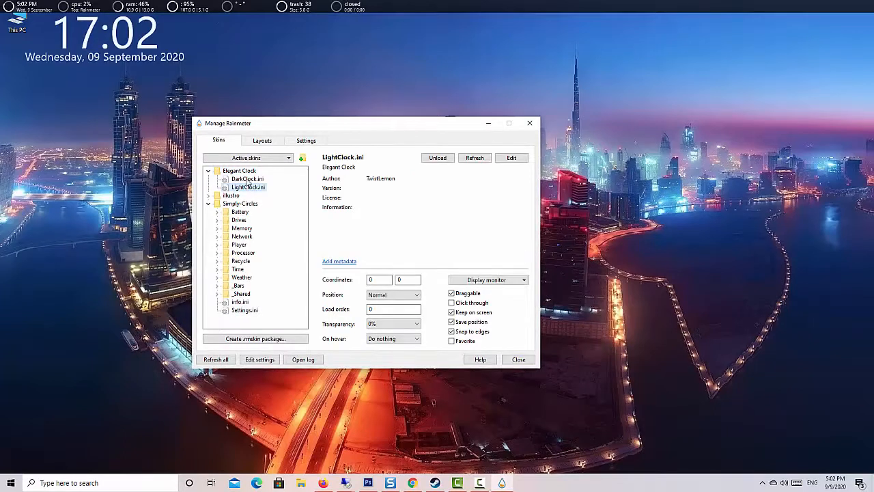
double_click(247, 179)
double_click(248, 181)
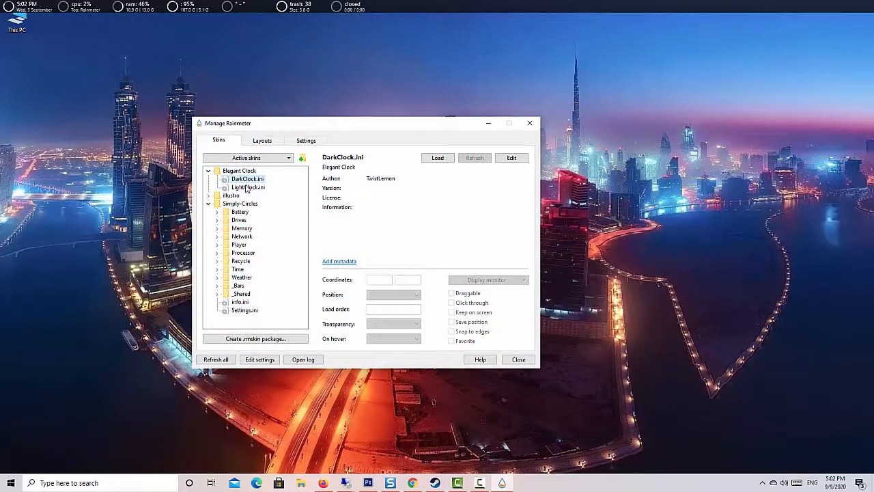
double_click(248, 187)
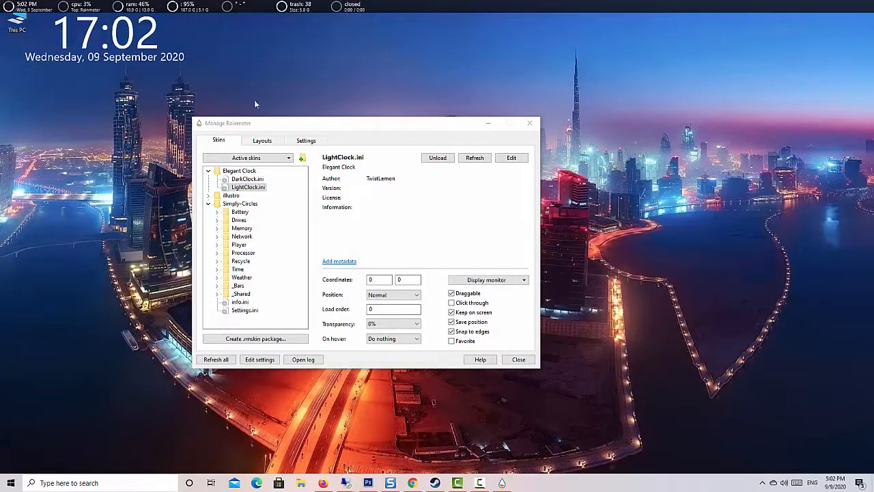
Turn the LightClock.ini Draggable option off and on again to test whether the clock can be moved.
click(409, 241)
click(452, 294)
click(140, 45)
click(451, 294)
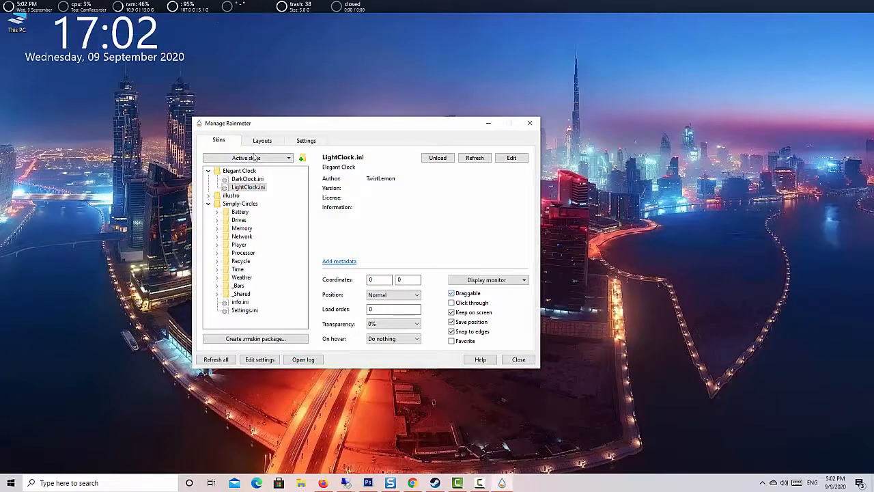
click(77, 24)
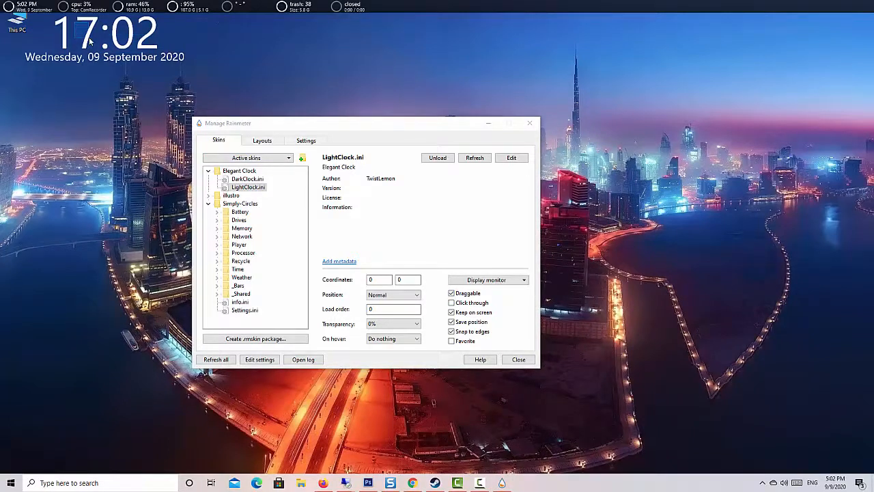
Arrange the Simplicity Circles drive, time, CPU, RAM, trash and player widgets below and beside the desktop clock.
click(238, 213)
drag(184, 4, 35, 92)
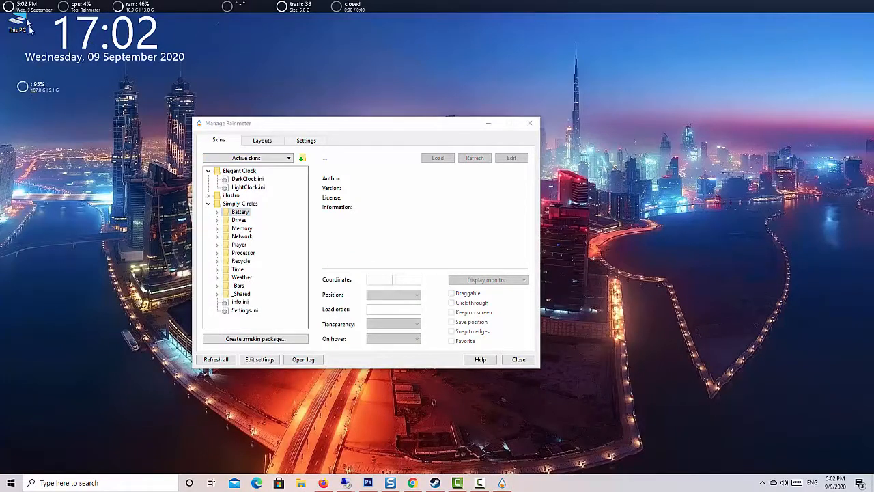
drag(21, 5, 87, 81)
drag(77, 7, 156, 87)
drag(130, 5, 207, 27)
drag(289, 9, 224, 65)
drag(339, 6, 345, 13)
drag(308, 71, 275, 83)
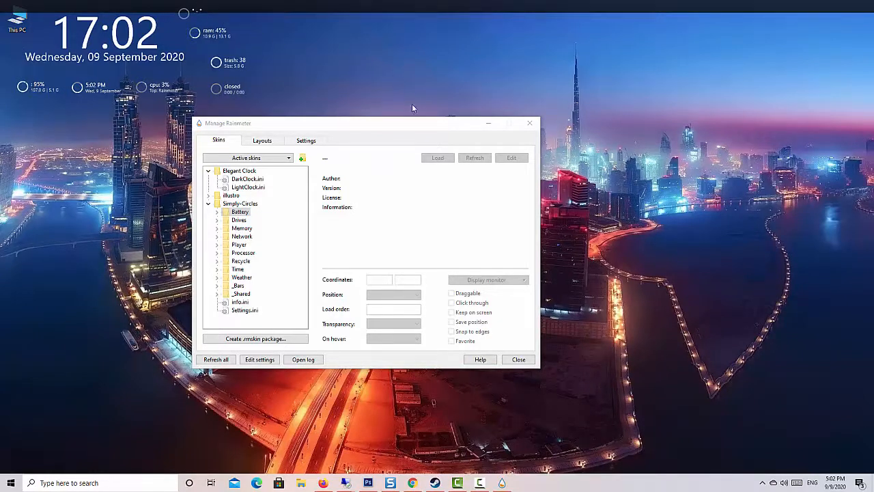
drag(387, 125, 490, 112)
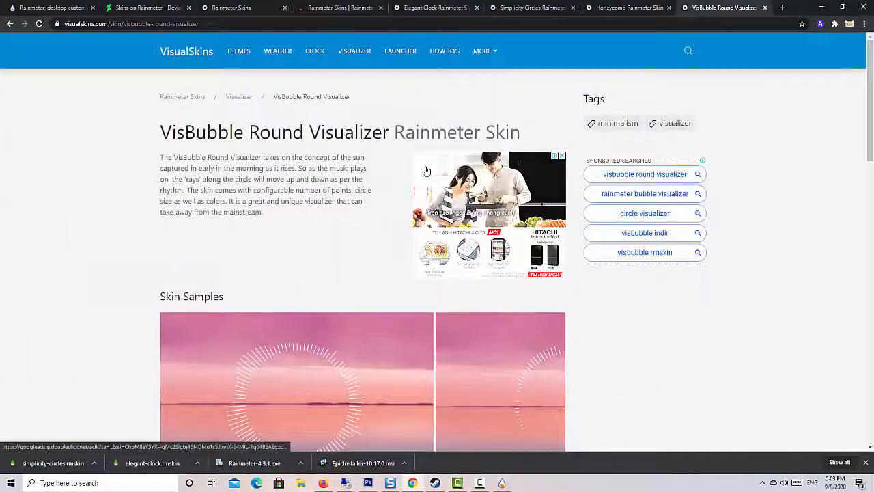
Download visbubble-round-visualizer.rmskin from its VisualSkins page and install the VisBubble skin.
scroll(403, 188, down, 4)
scroll(367, 212, down, 4)
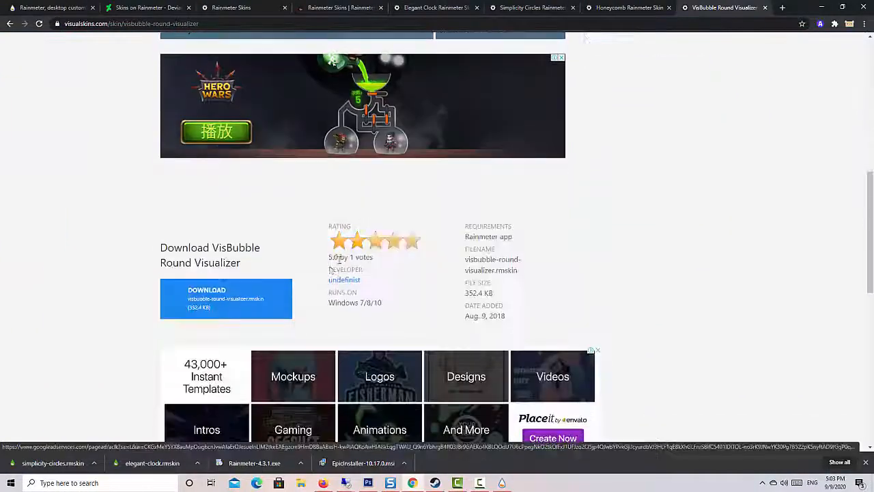
click(247, 305)
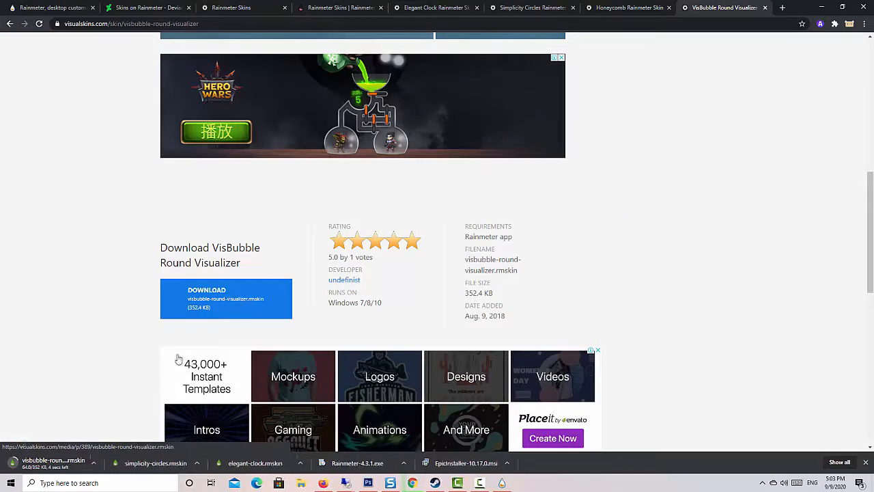
click(98, 469)
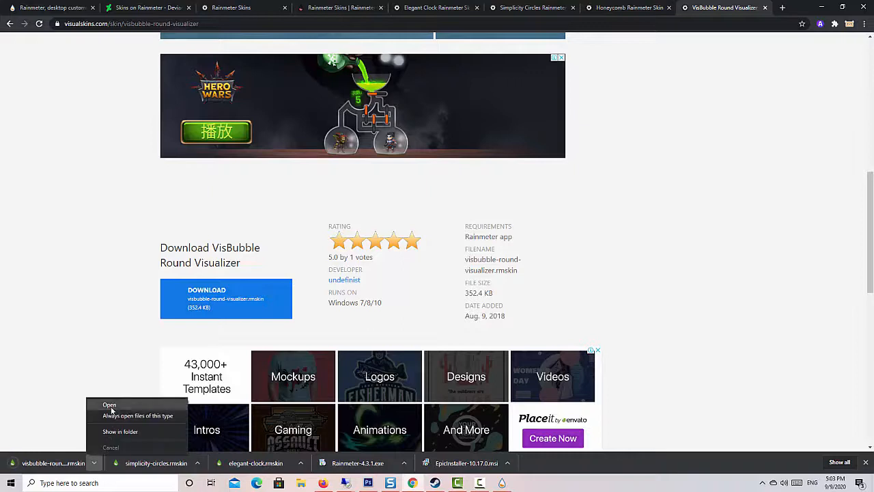
click(109, 405)
click(470, 312)
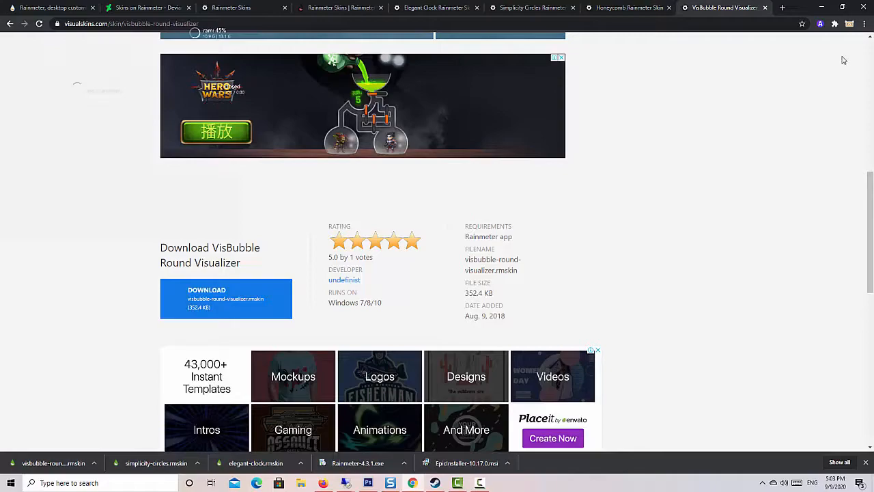
Minimize the browser, open Manage Rainmeter from the desktop and expand the VisBubble skin folder.
click(822, 7)
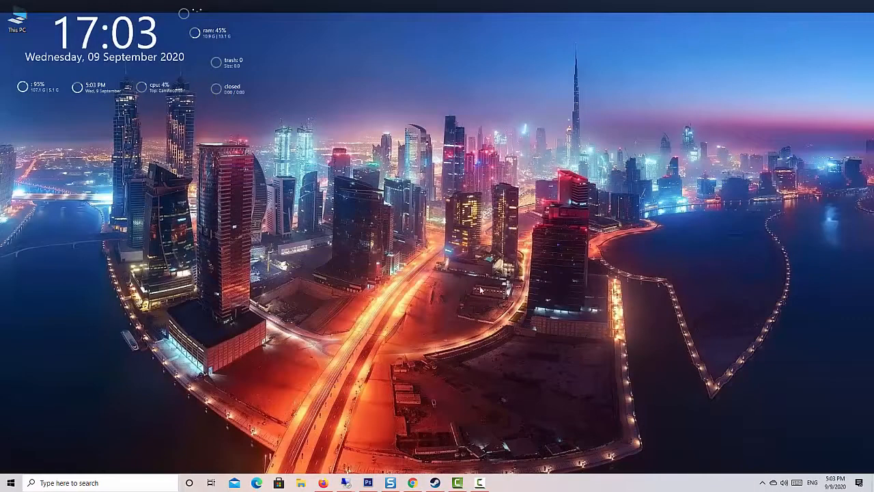
click(763, 483)
click(772, 470)
click(280, 191)
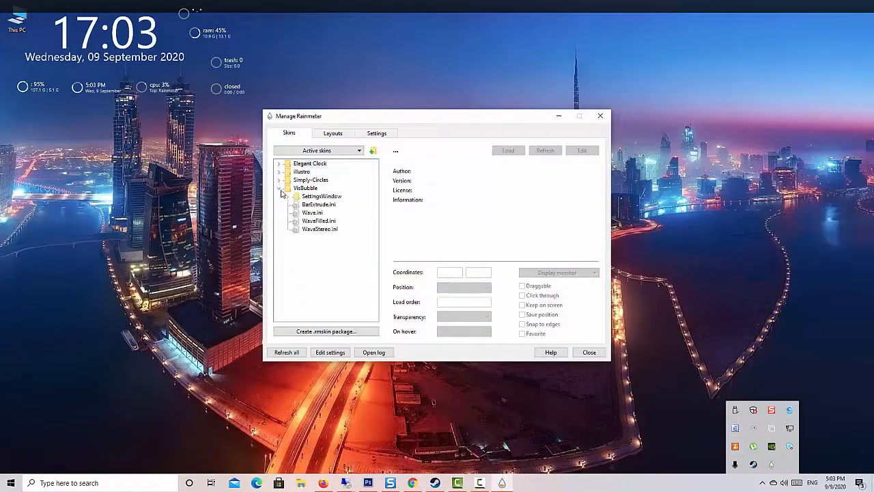
Preview the VisBubble variants WaveFilled.ini, WaveStereo.ini, Wave.ini and BarExtrude.ini on the desktop.
click(324, 222)
click(509, 150)
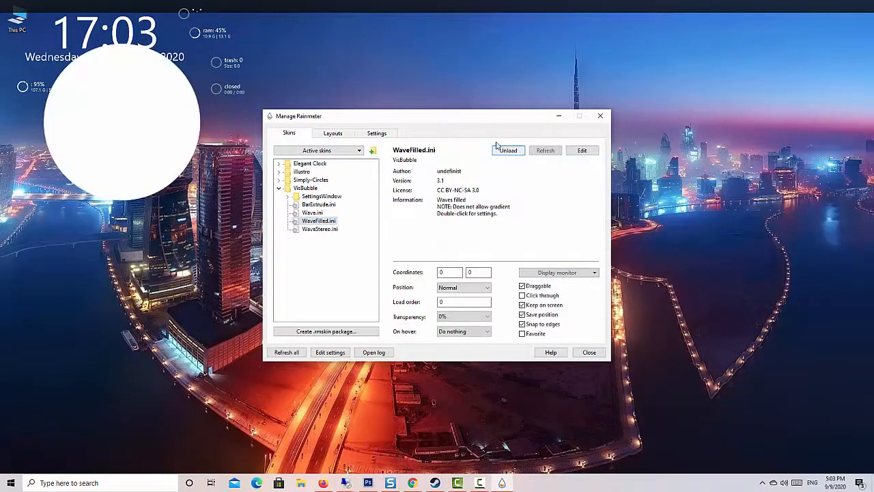
click(326, 230)
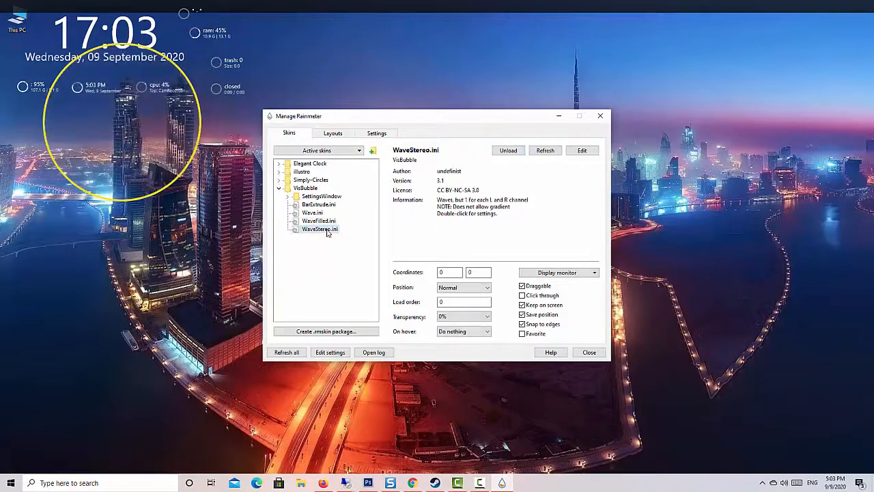
click(312, 213)
click(309, 204)
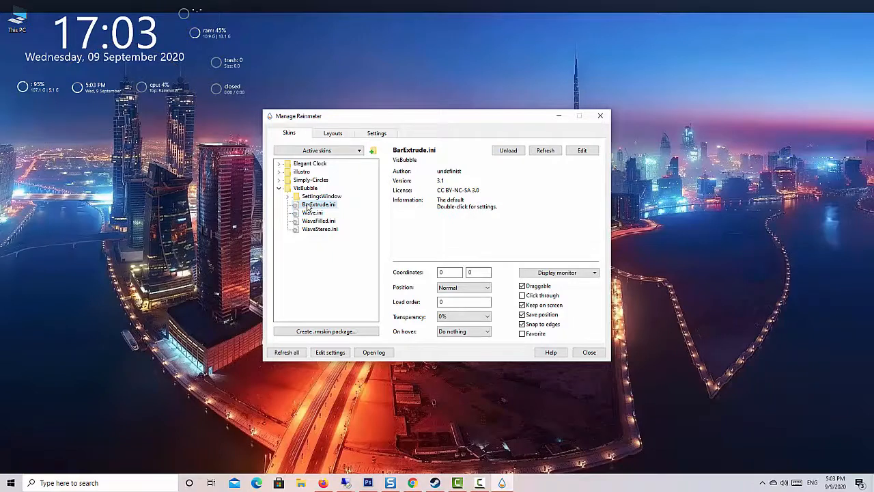
Try WaveFilled.ini in the middle of the desktop, replace it with WaveStereo.ini and place the circle at about 633, 233.
drag(396, 121, 651, 113)
click(573, 213)
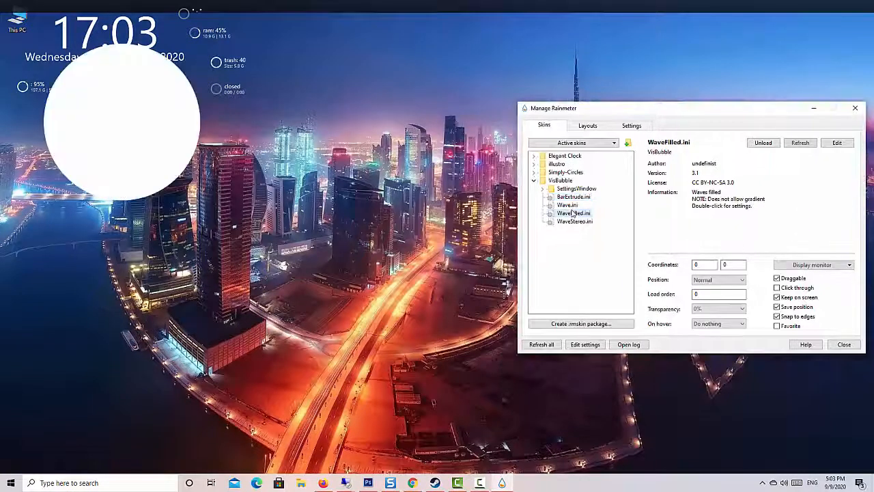
drag(127, 126, 424, 235)
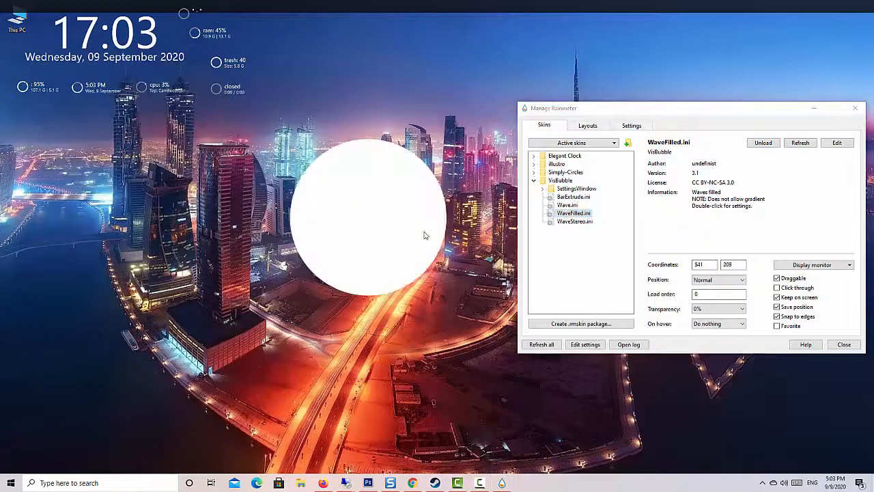
double_click(576, 222)
drag(354, 265, 417, 235)
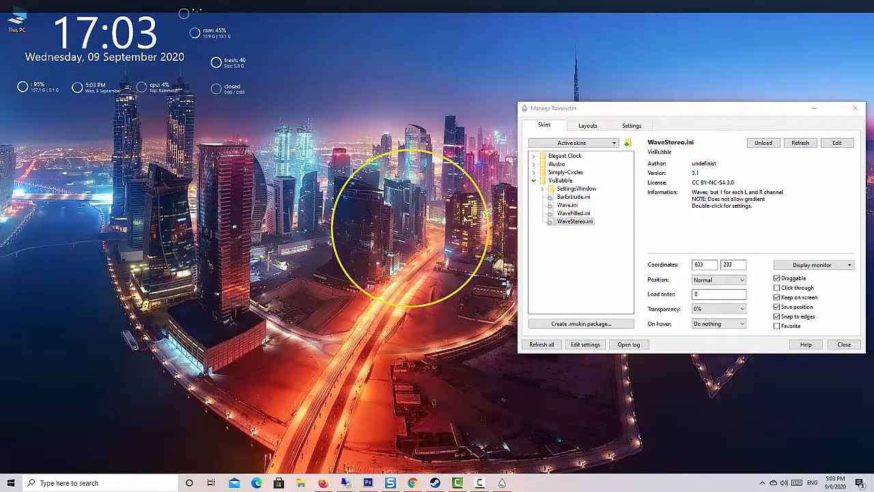
Load GradientWindow.ini from the GradientWindow folder in the VisBubble settings skins.
double_click(550, 189)
double_click(592, 205)
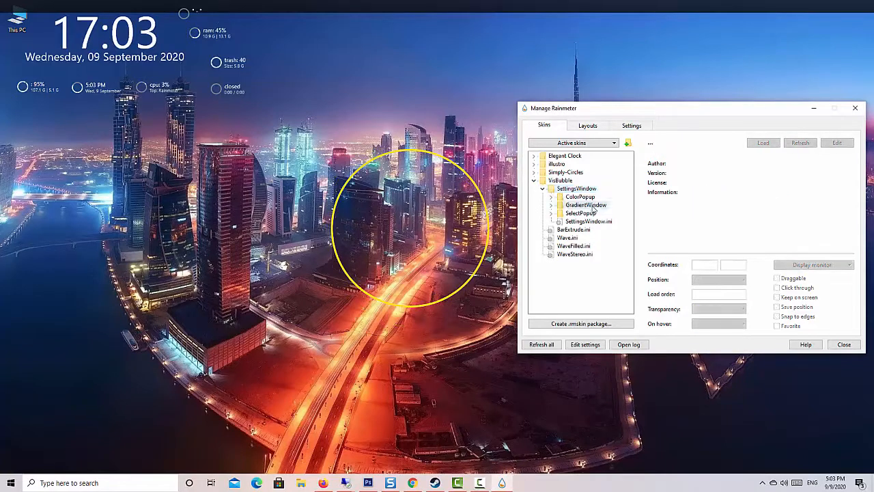
double_click(599, 213)
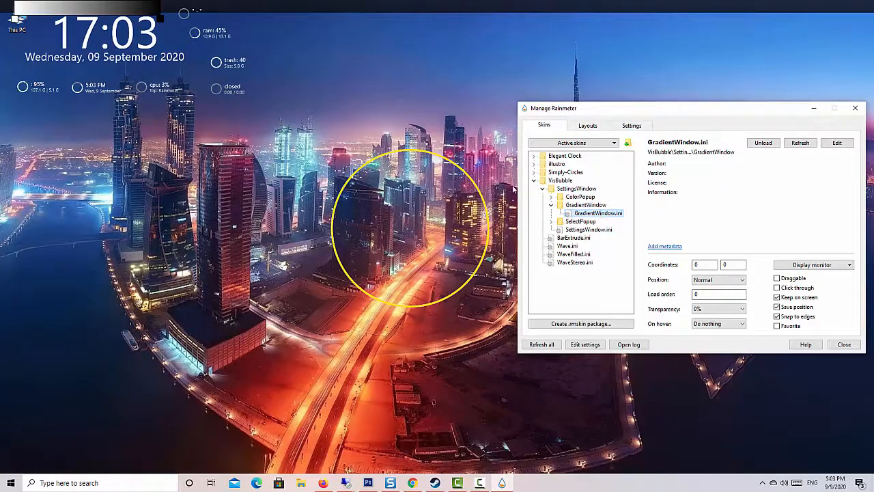
Unload GradientWindow.ini and briefly try SelectPopup.ini from the SelectPopup folder on the desktop.
double_click(589, 214)
click(584, 205)
double_click(586, 222)
double_click(591, 230)
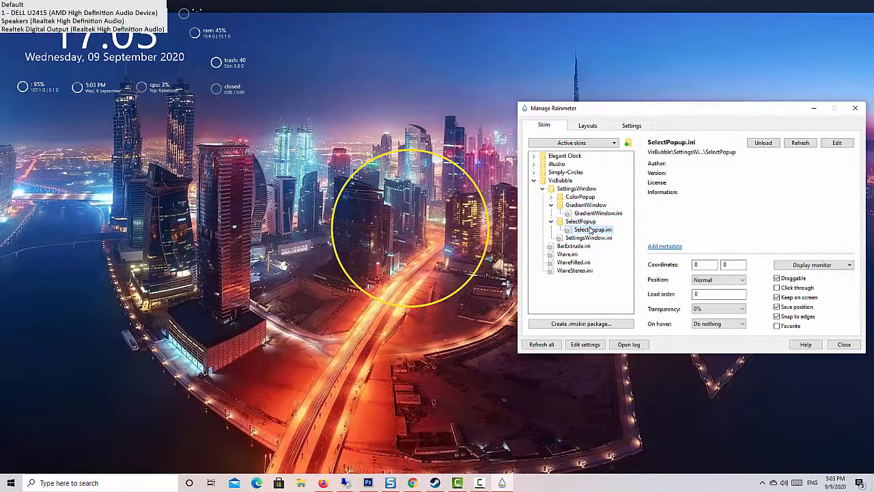
double_click(590, 230)
Load SettingsWindow.ini from the VisBubble skins and enlarge the visualizer circle's radius to 296.
double_click(580, 239)
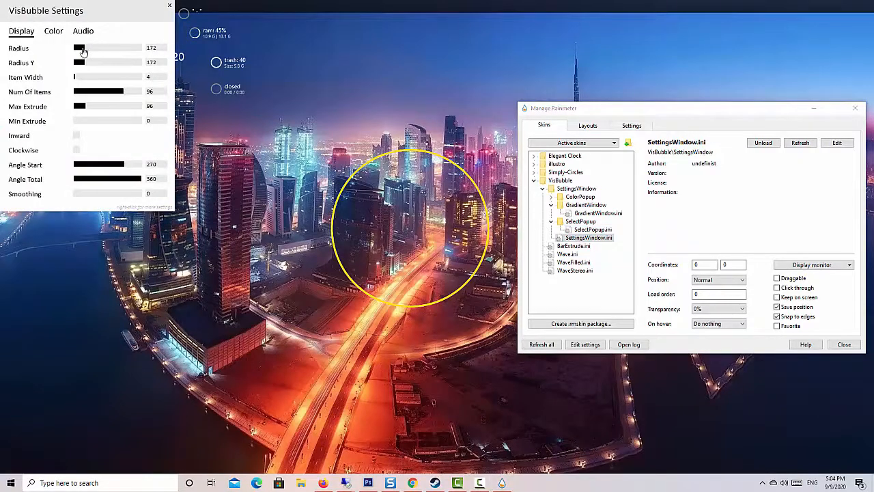
drag(100, 53, 93, 54)
drag(93, 10, 142, 59)
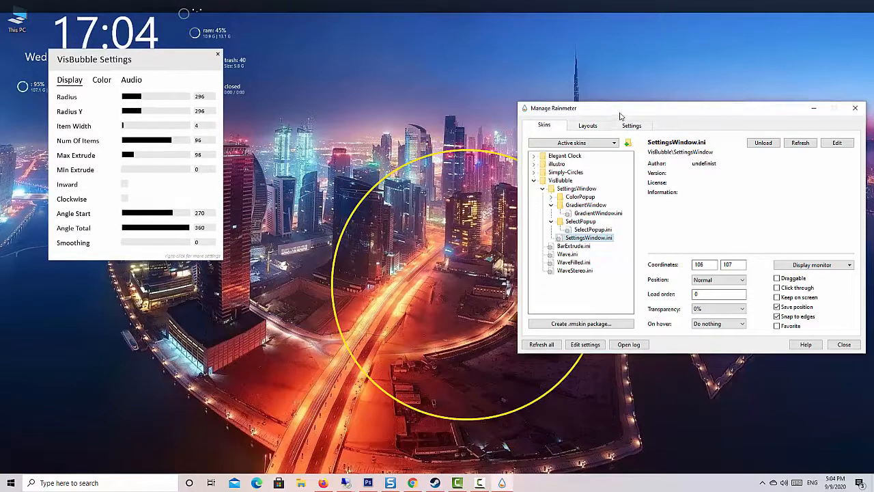
Close Manage Rainmeter and the VisBubble Settings window to clear the desktop around the circle.
drag(620, 114, 470, 106)
click(704, 102)
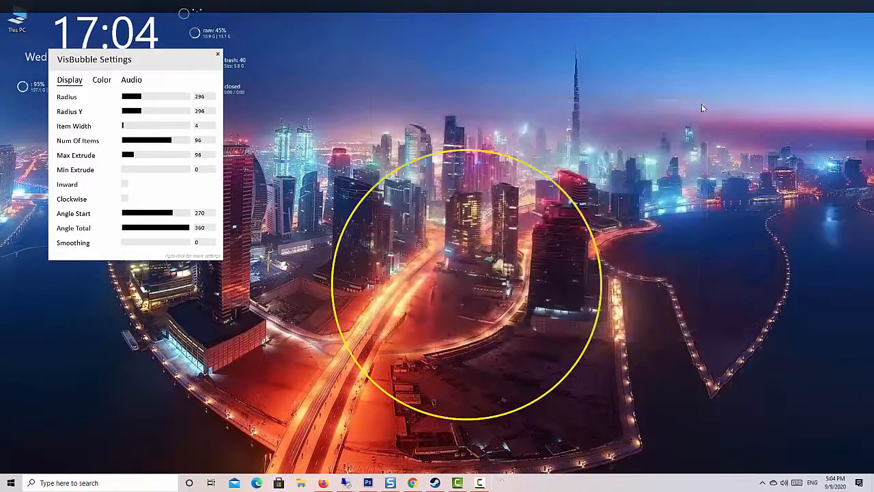
click(216, 56)
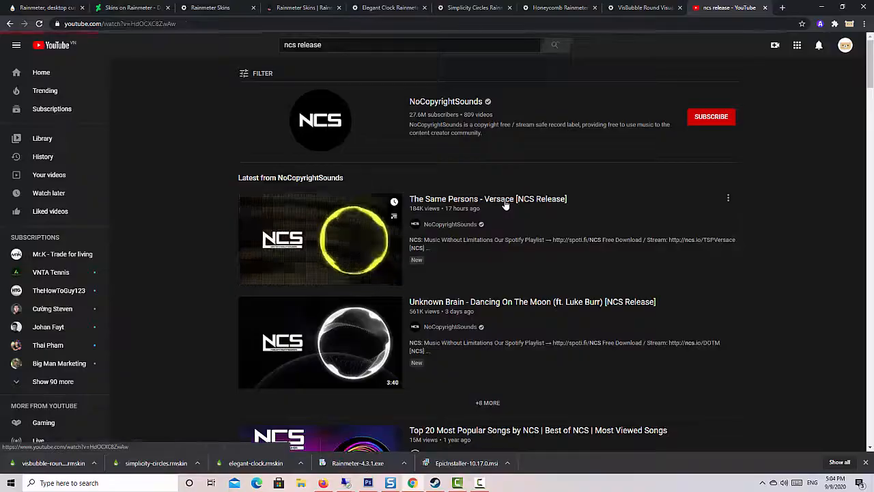
Play "The Same Persons - Versace [NCS Release]" on YouTube, pausing the other Rainmeter video, and show the desktop to test the visualizer.
click(506, 201)
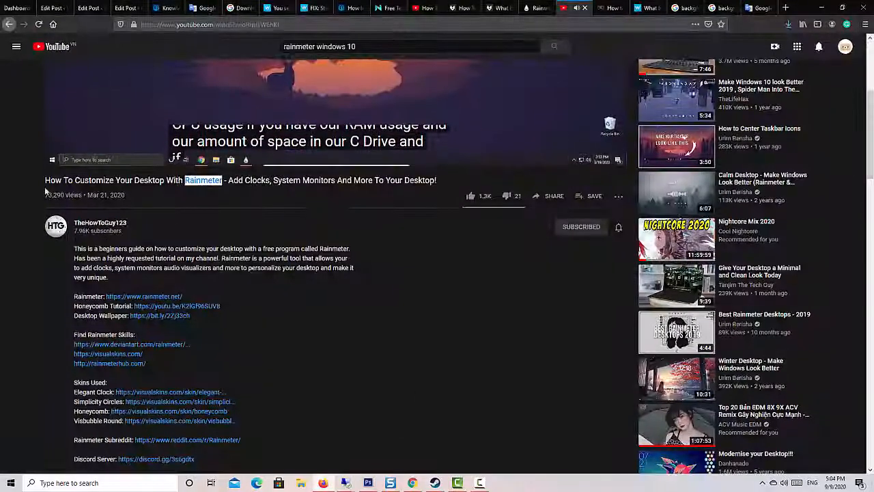
click(61, 158)
click(823, 7)
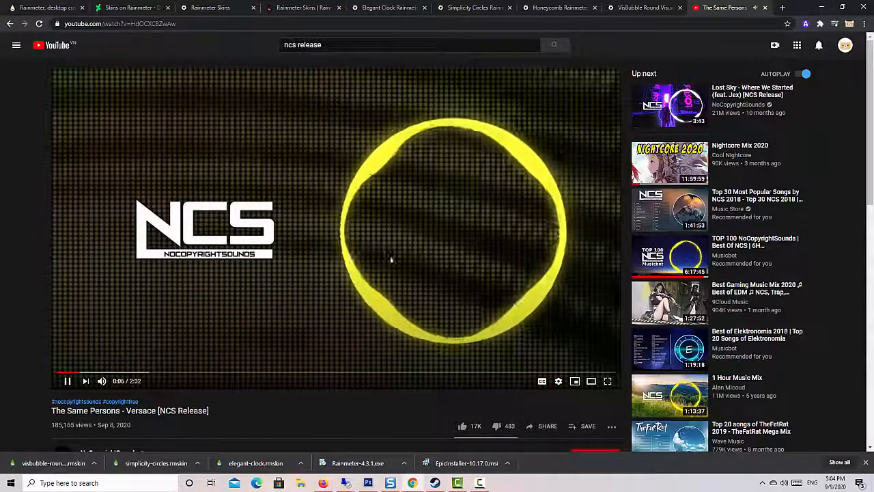
key(super+d)
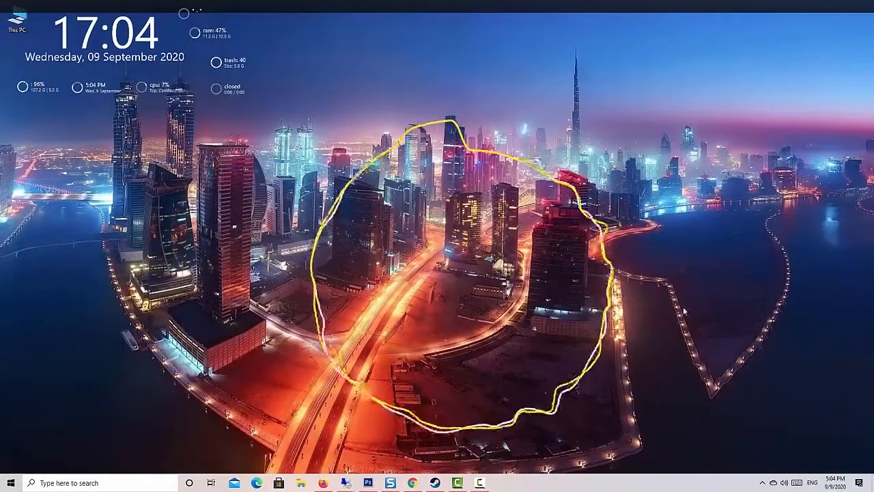